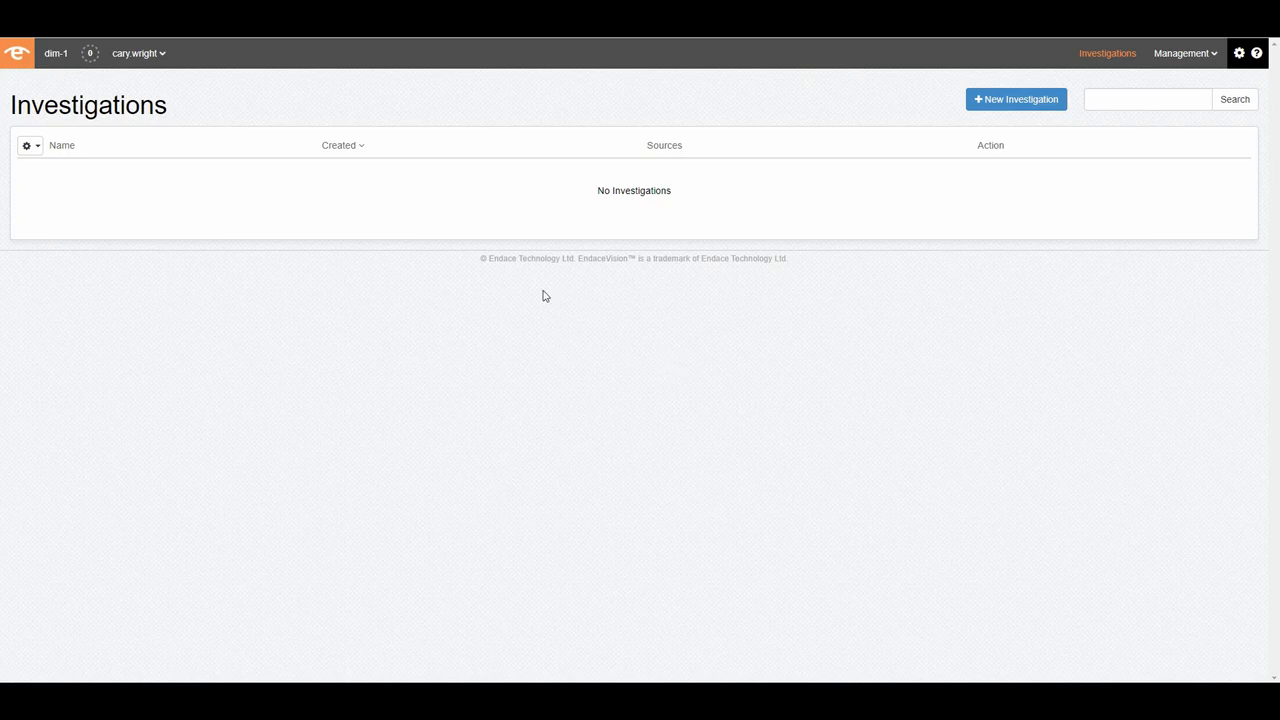
- Create a new investigation and name it "Scaled Search"
click(999, 102)
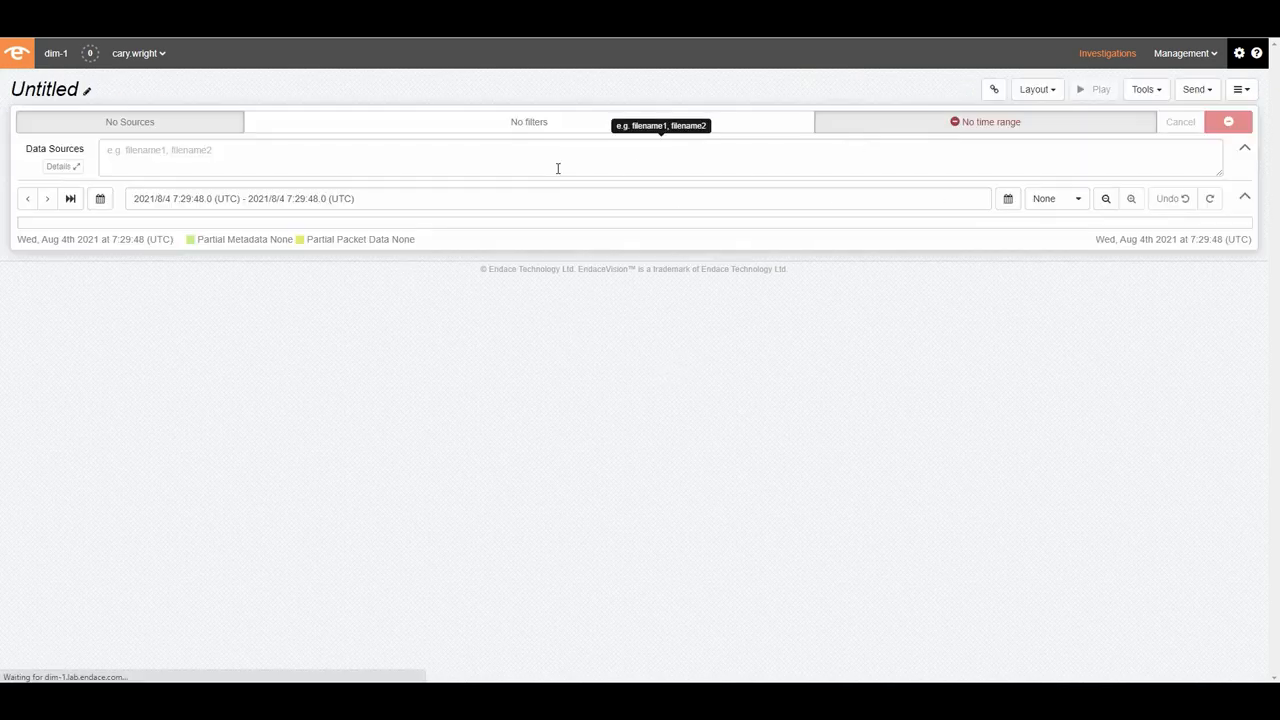
click(86, 91)
double_click(74, 92)
text(Scaled Search)
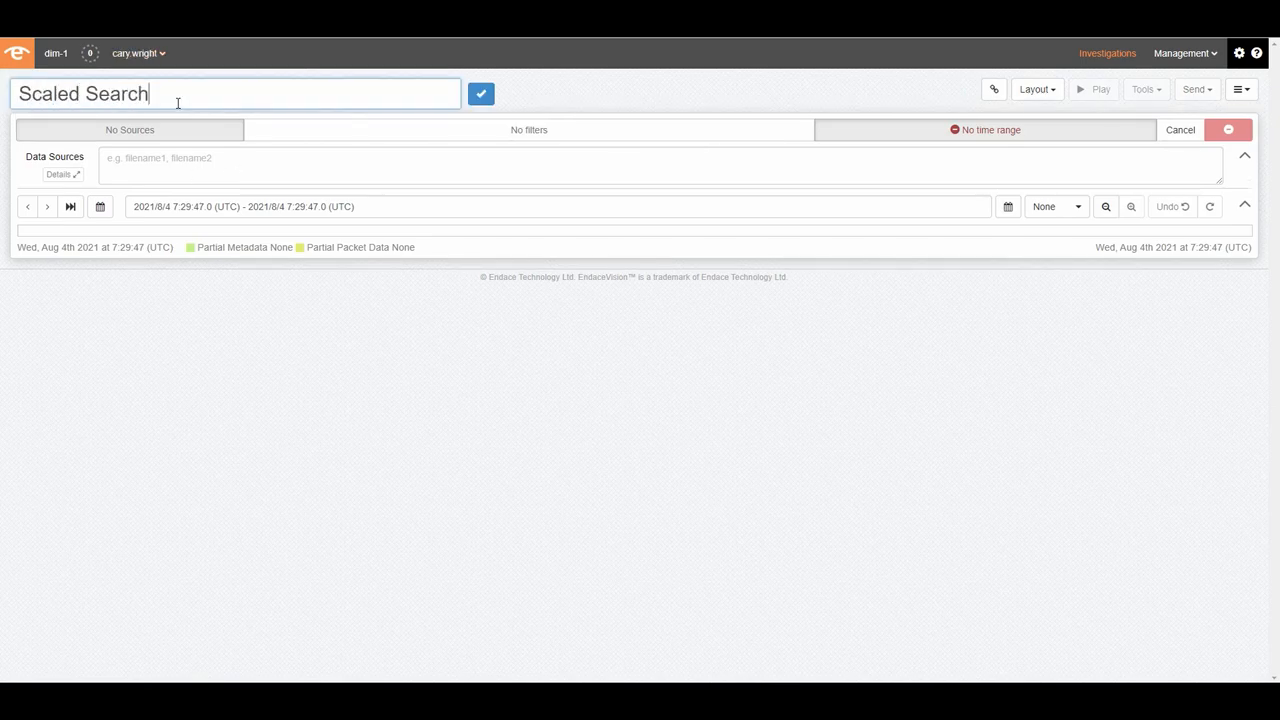
click(481, 93)
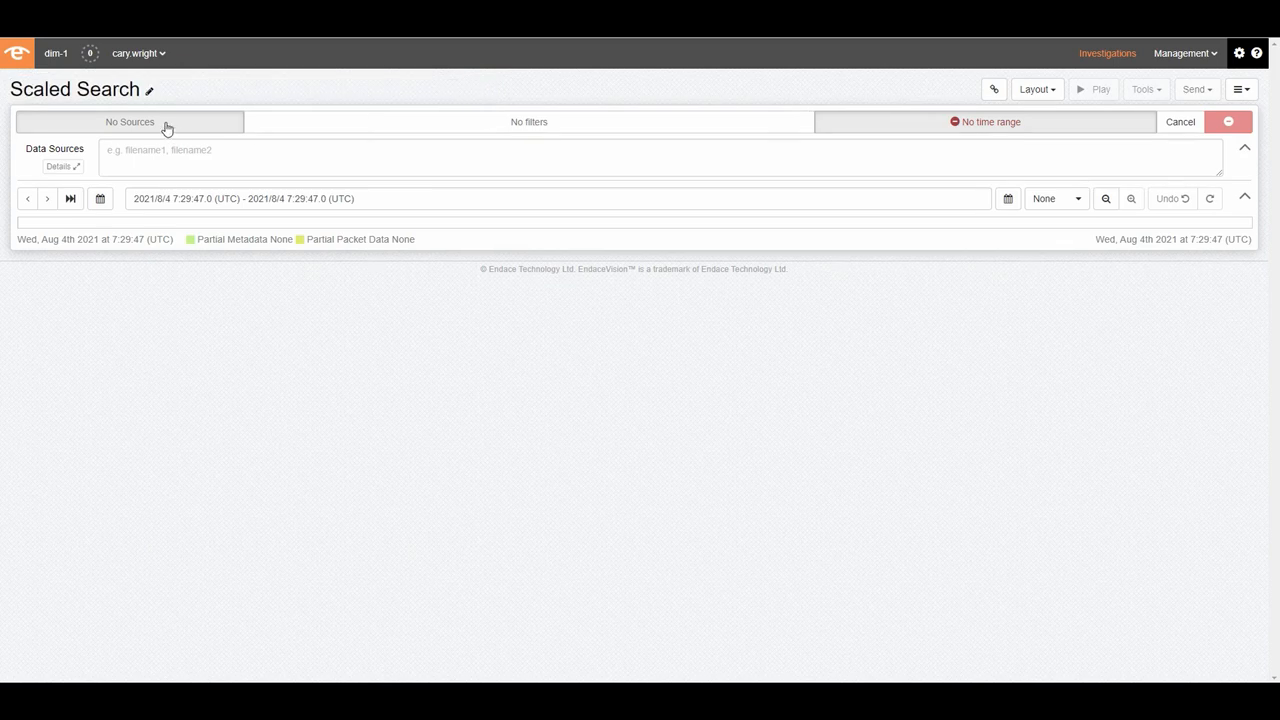
- Set the investigation's data sources to tag:rotation-file
click(166, 123)
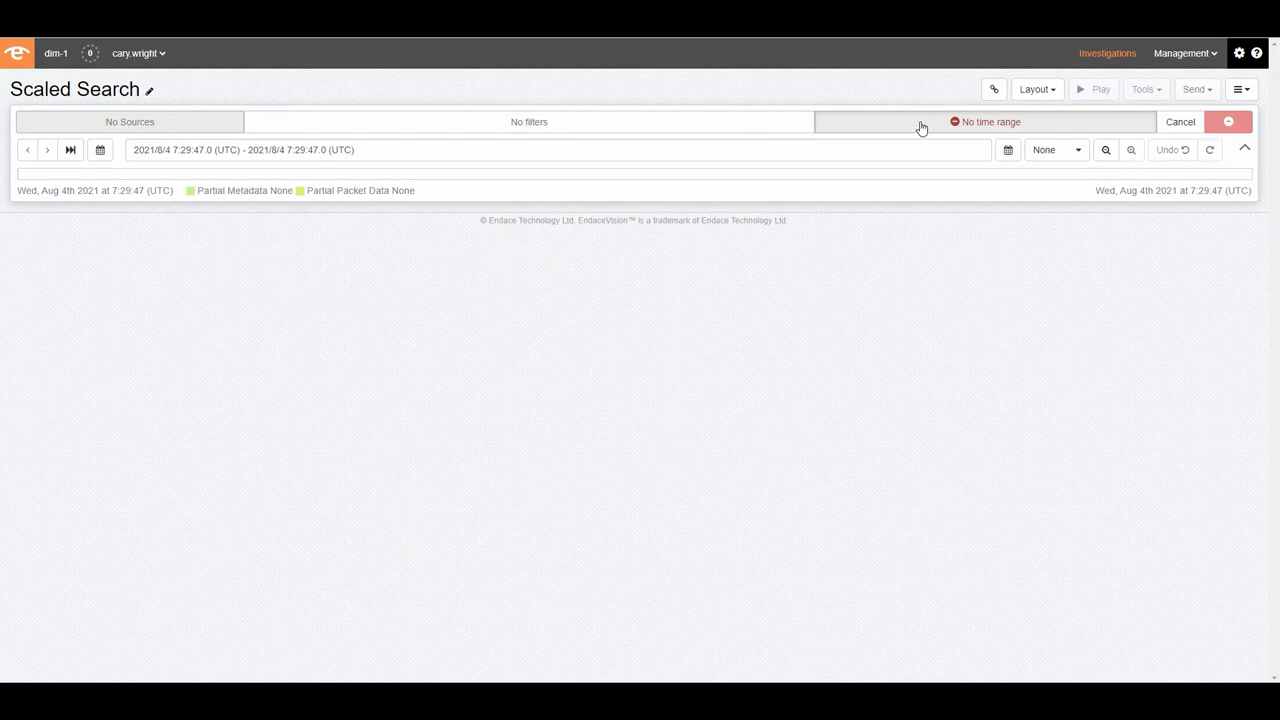
click(143, 122)
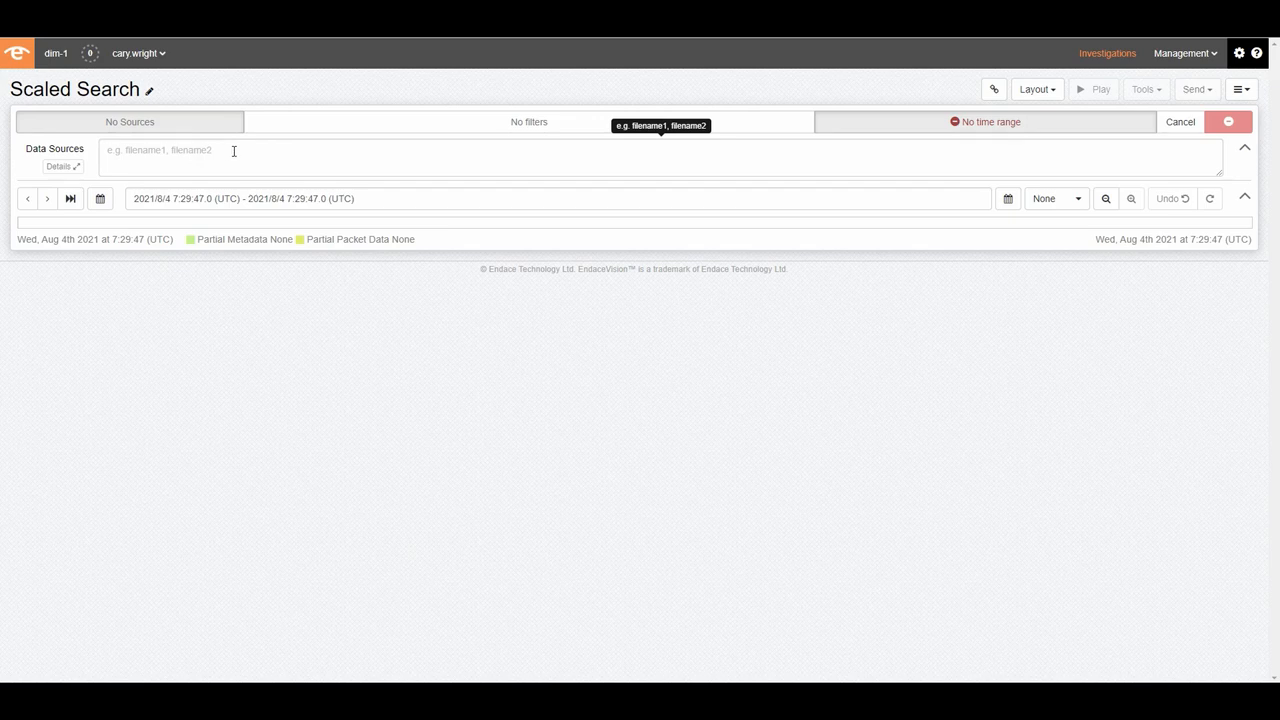
click(234, 151)
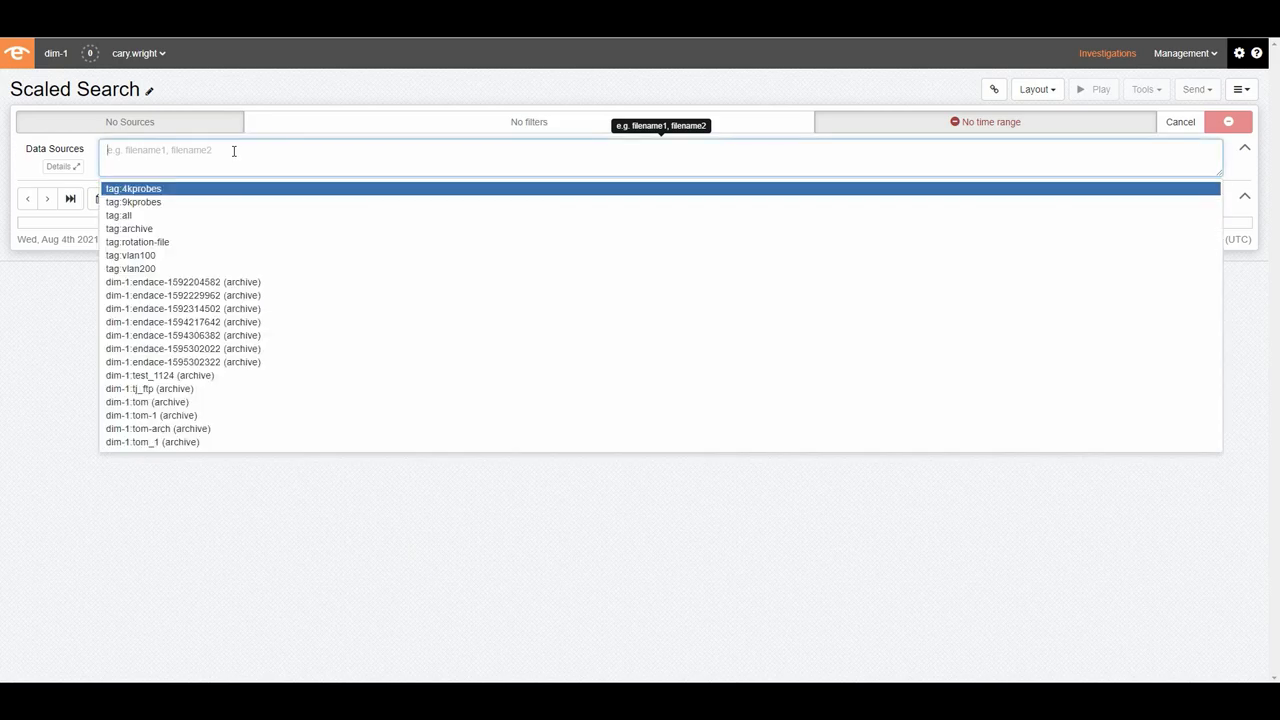
click(166, 242)
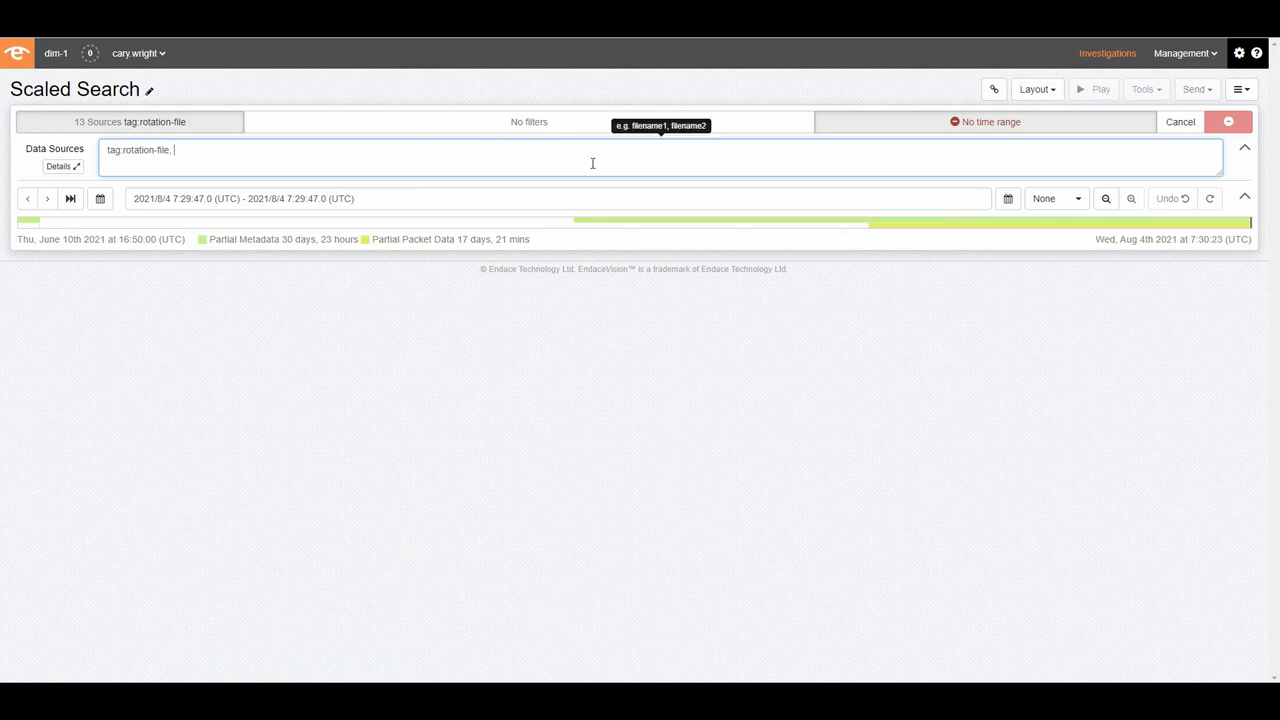
- Set the investigation's time range to 5 minutes and apply it
click(1066, 201)
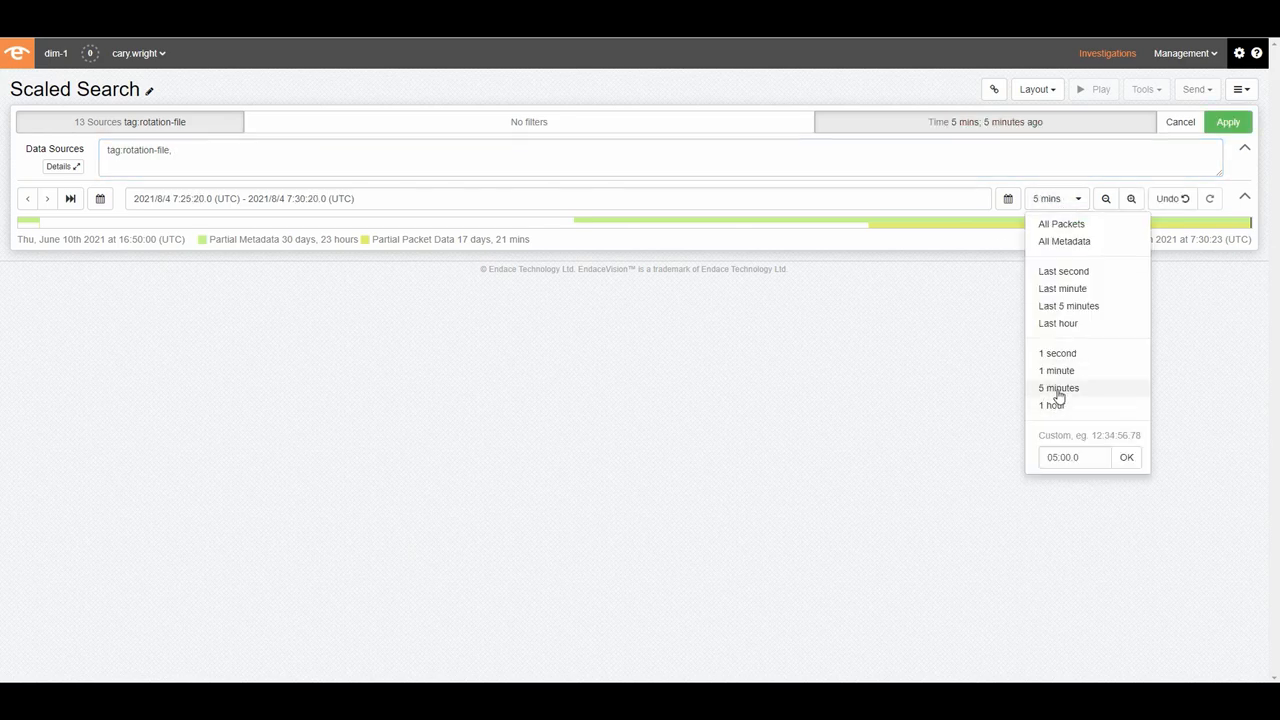
click(1060, 389)
click(1228, 124)
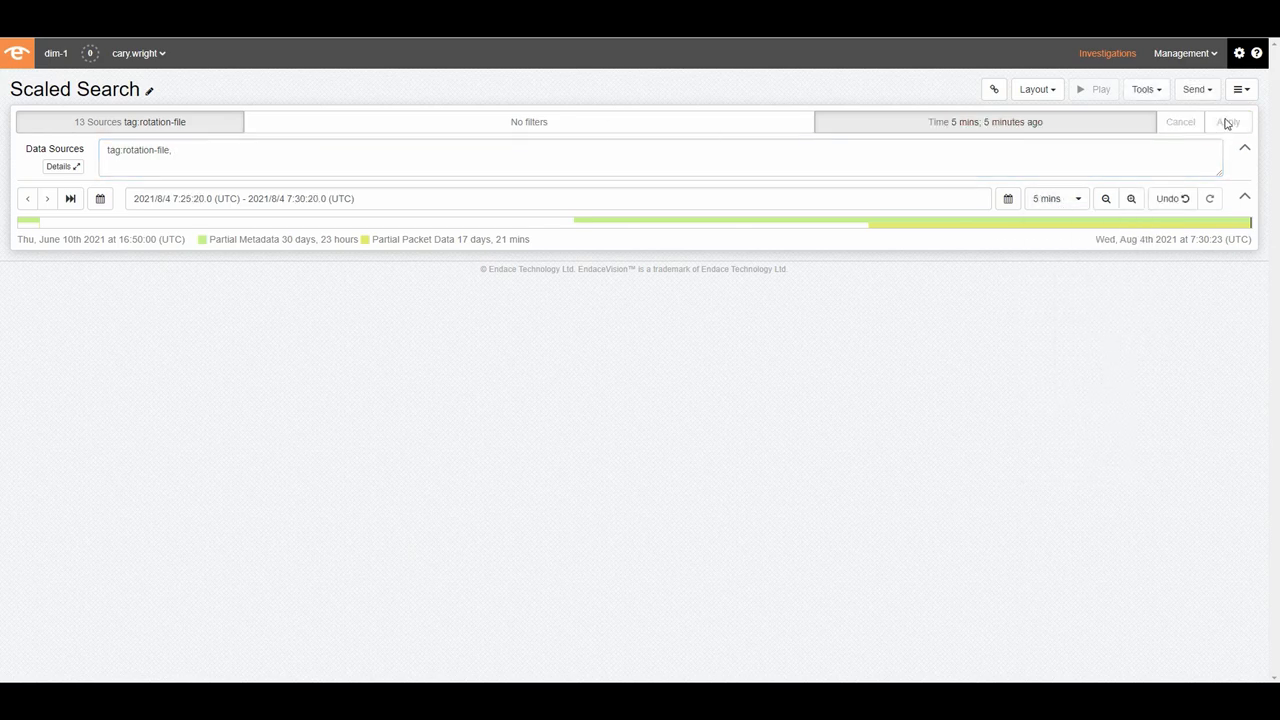
- Add a Traffic Breakdown tool to the investigation and break the traffic down by Application
click(1146, 90)
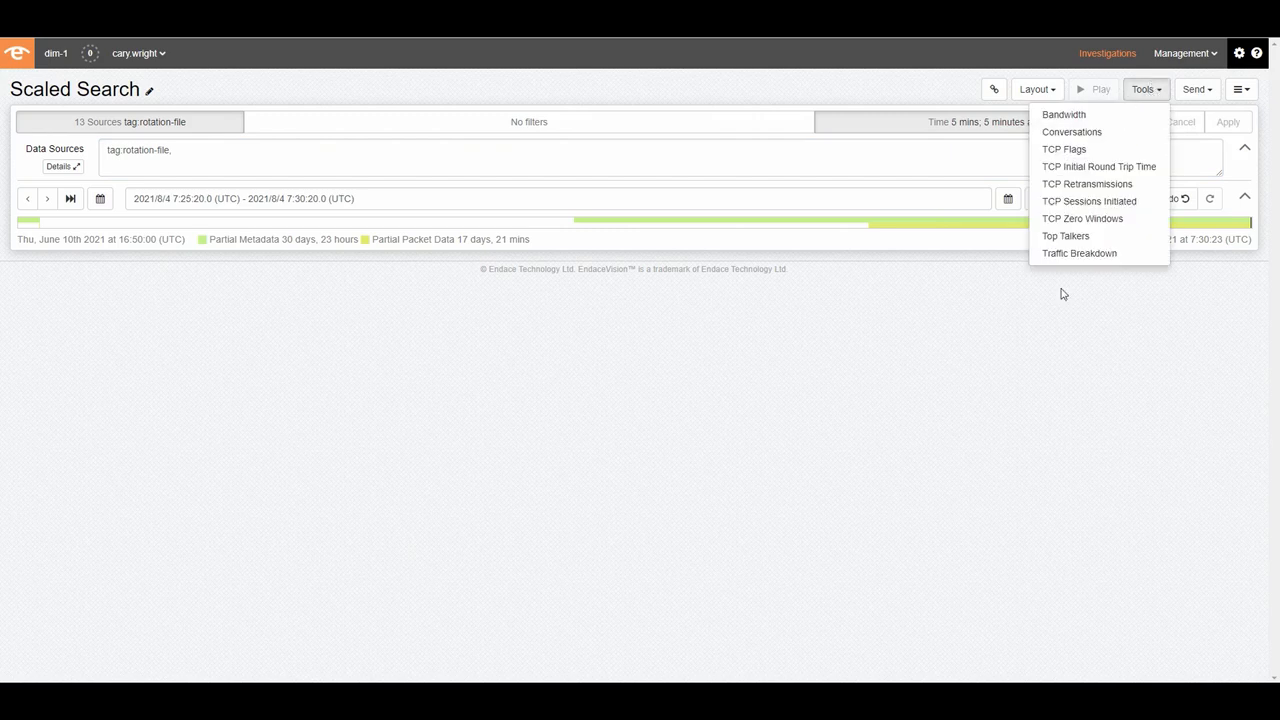
click(1087, 256)
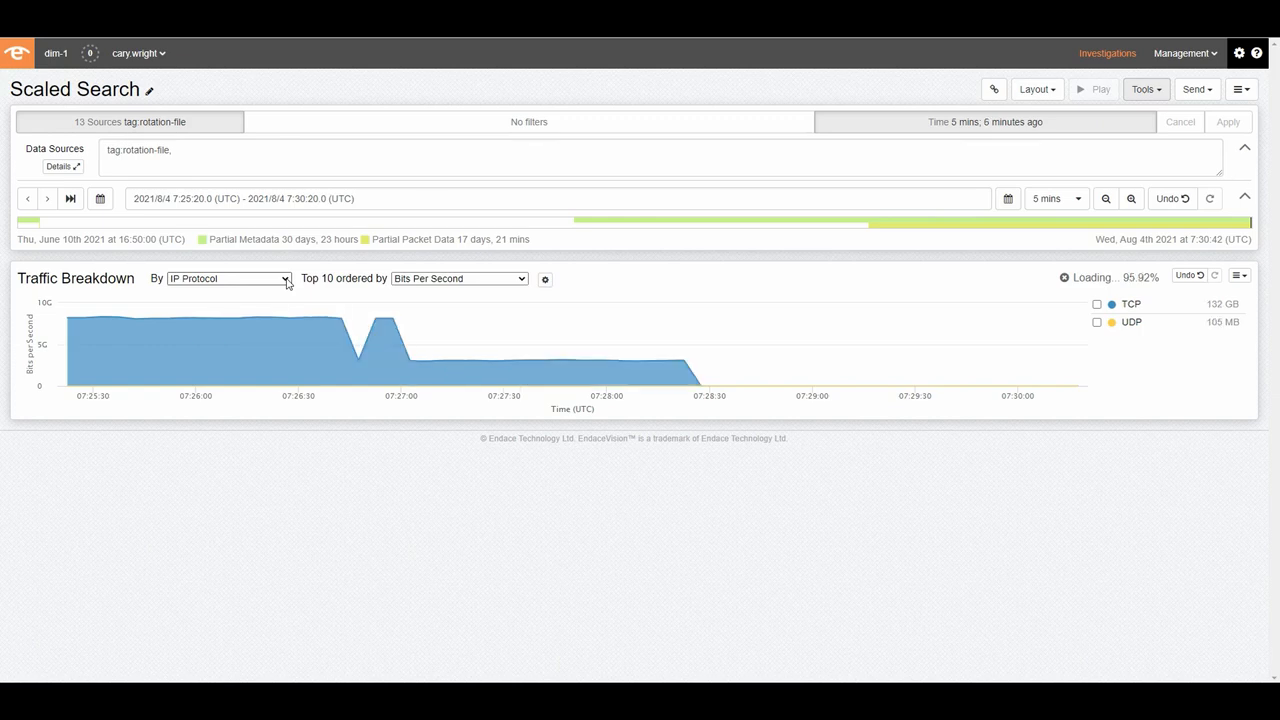
click(285, 279)
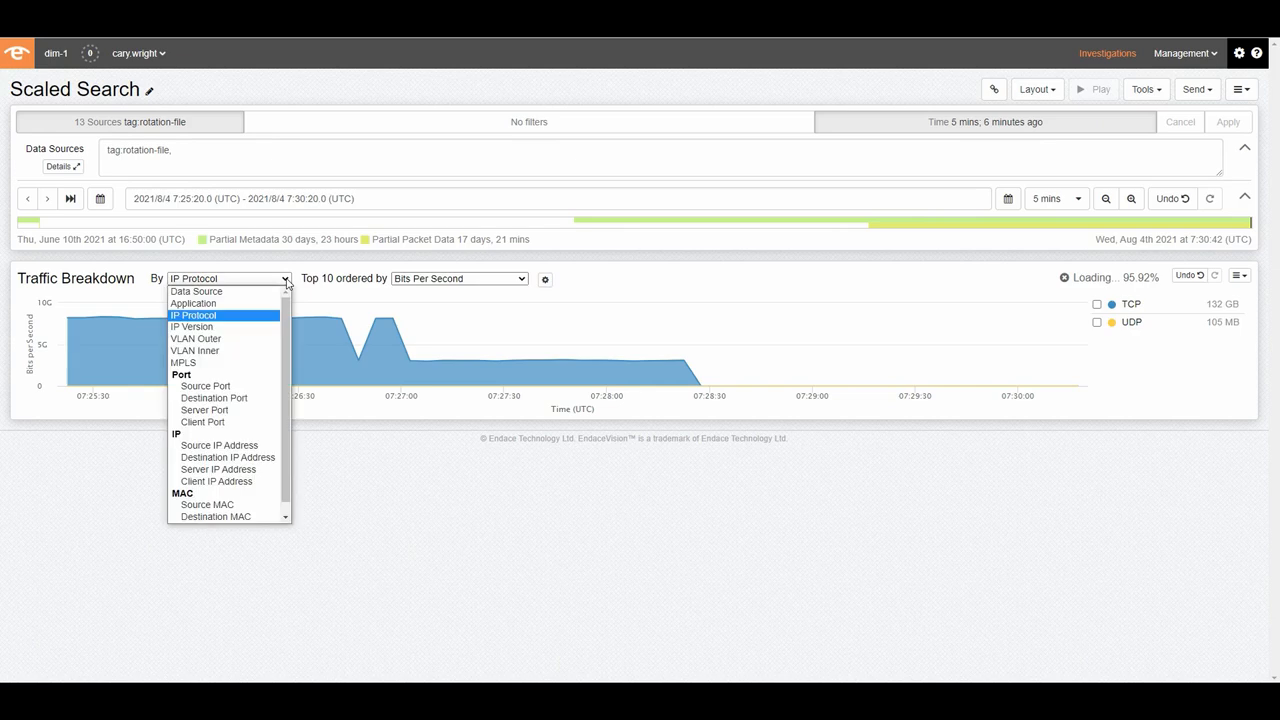
click(203, 306)
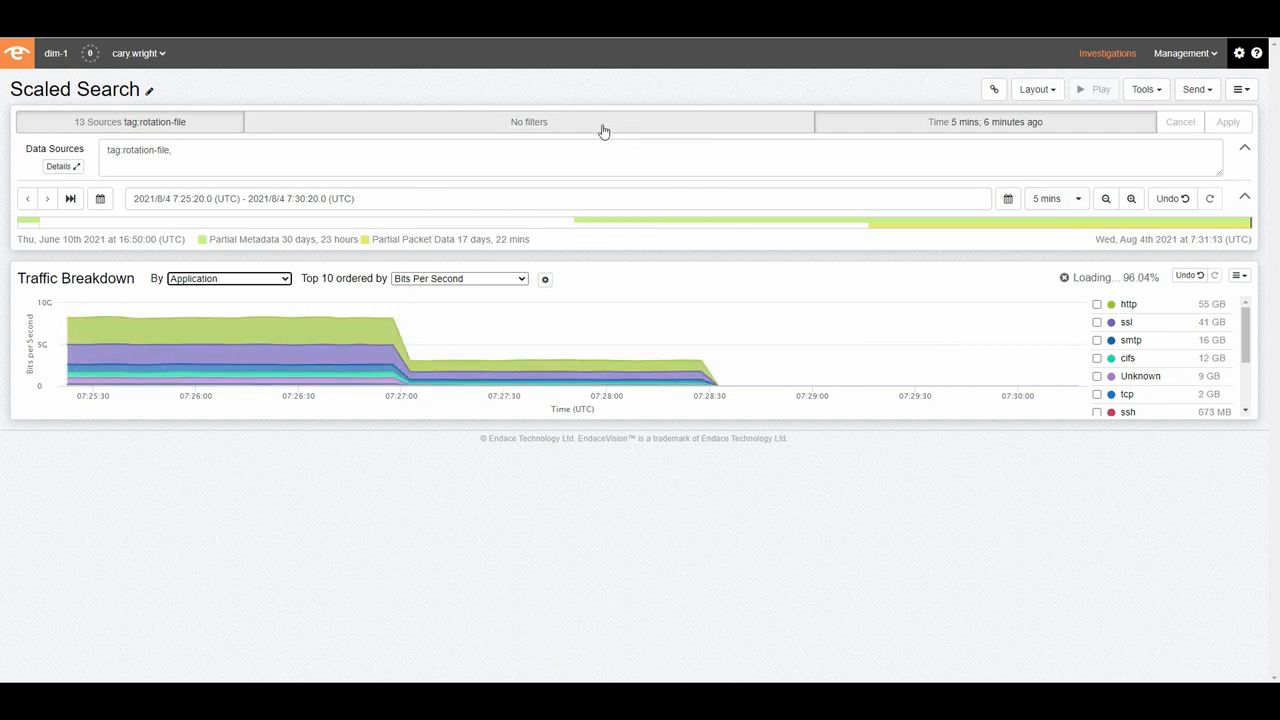
- Add a filter where Directionless IP is 81.192.53.141 and apply it to the investigation
click(551, 122)
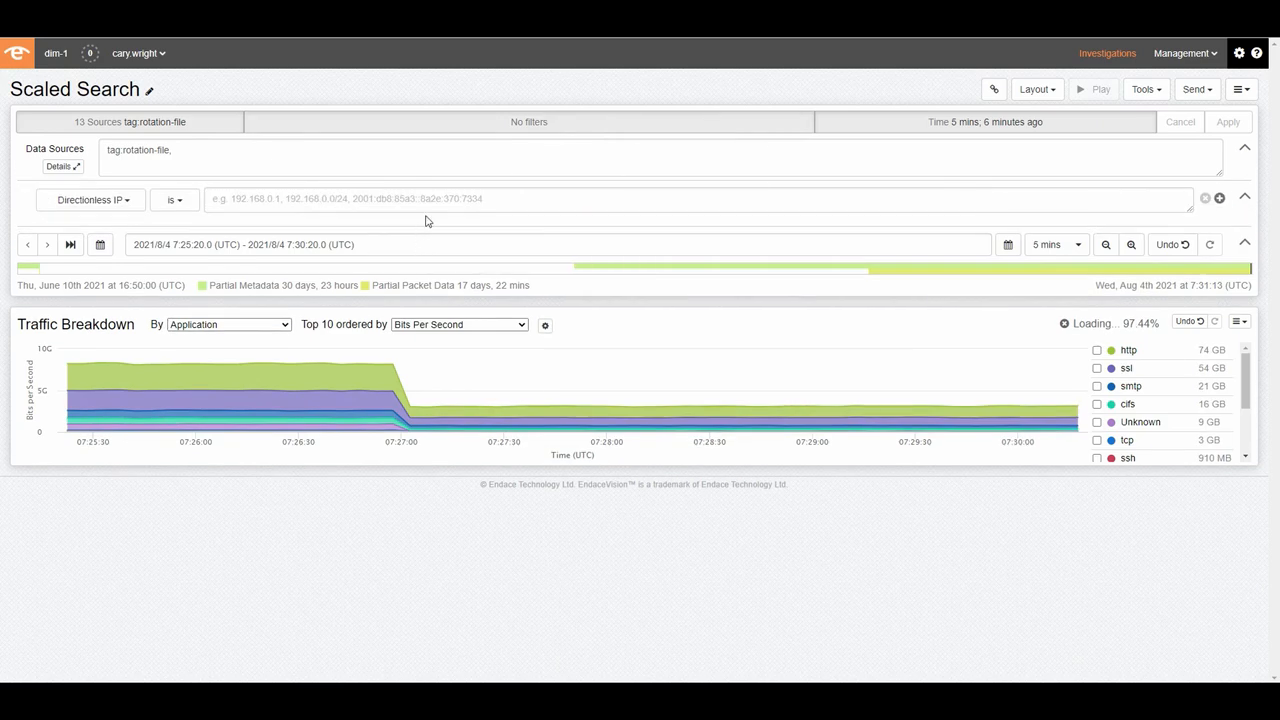
click(439, 201)
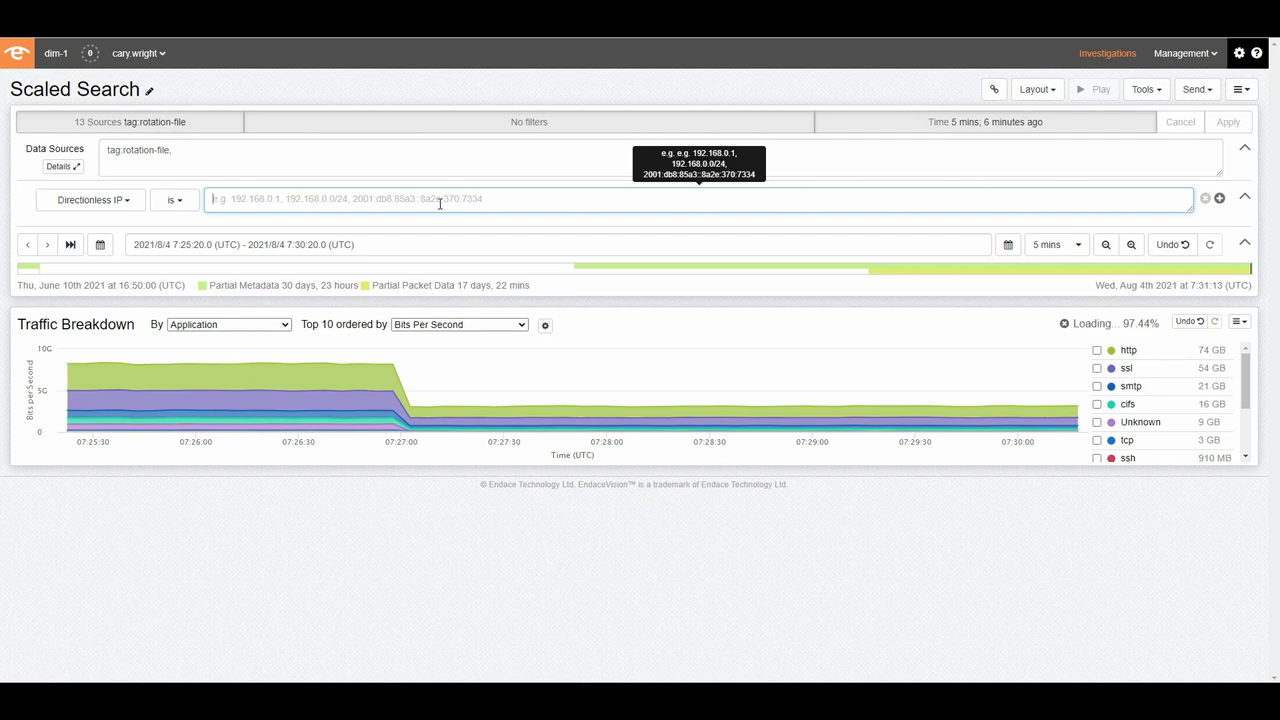
text(81)
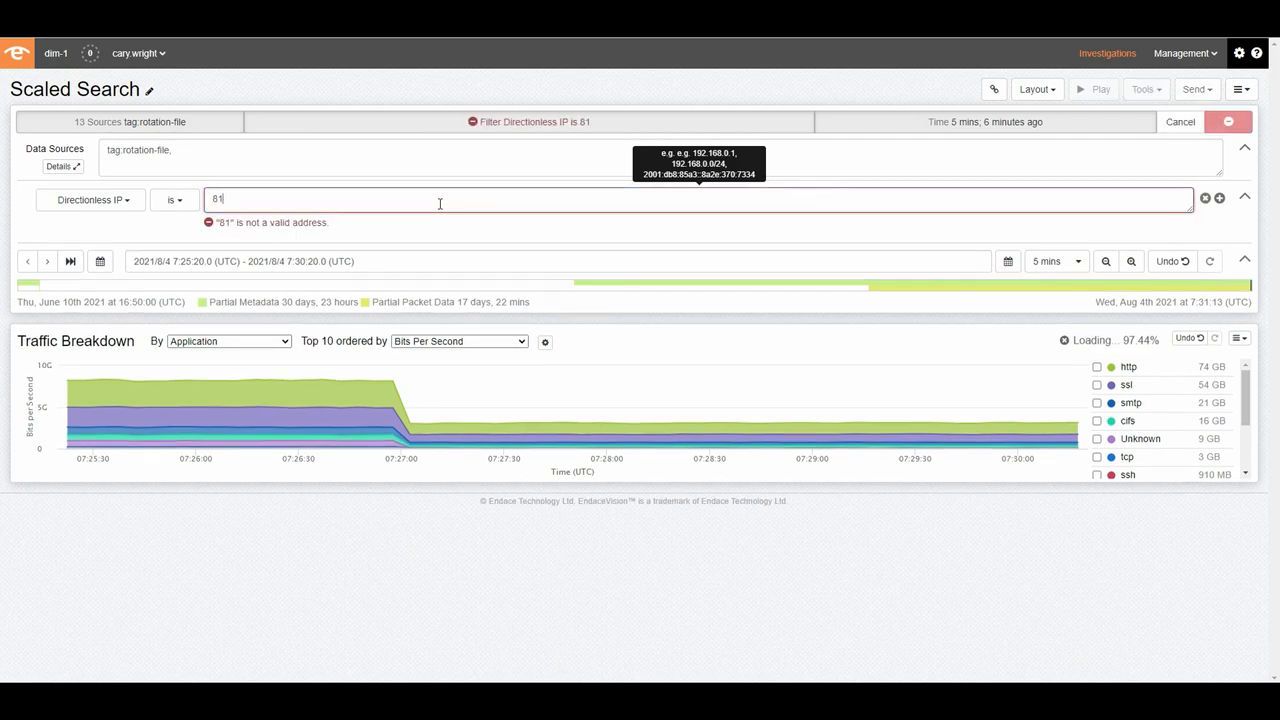
text(.192.)
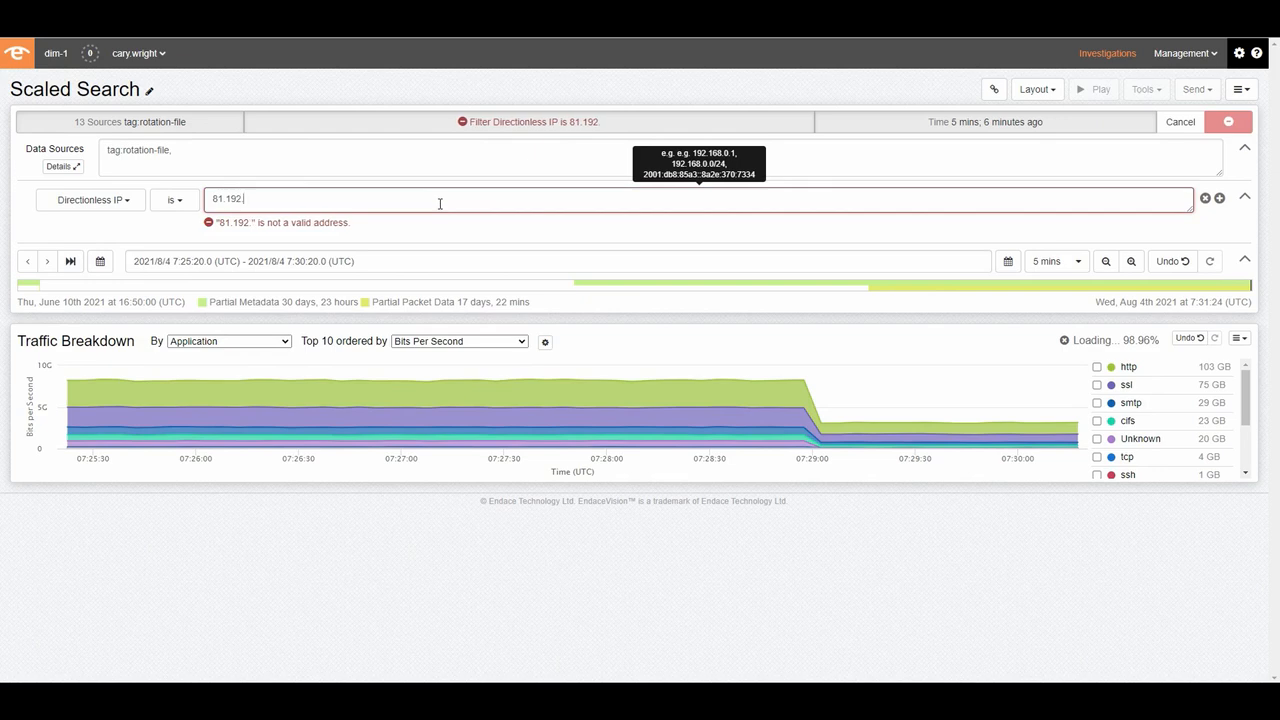
text(53)
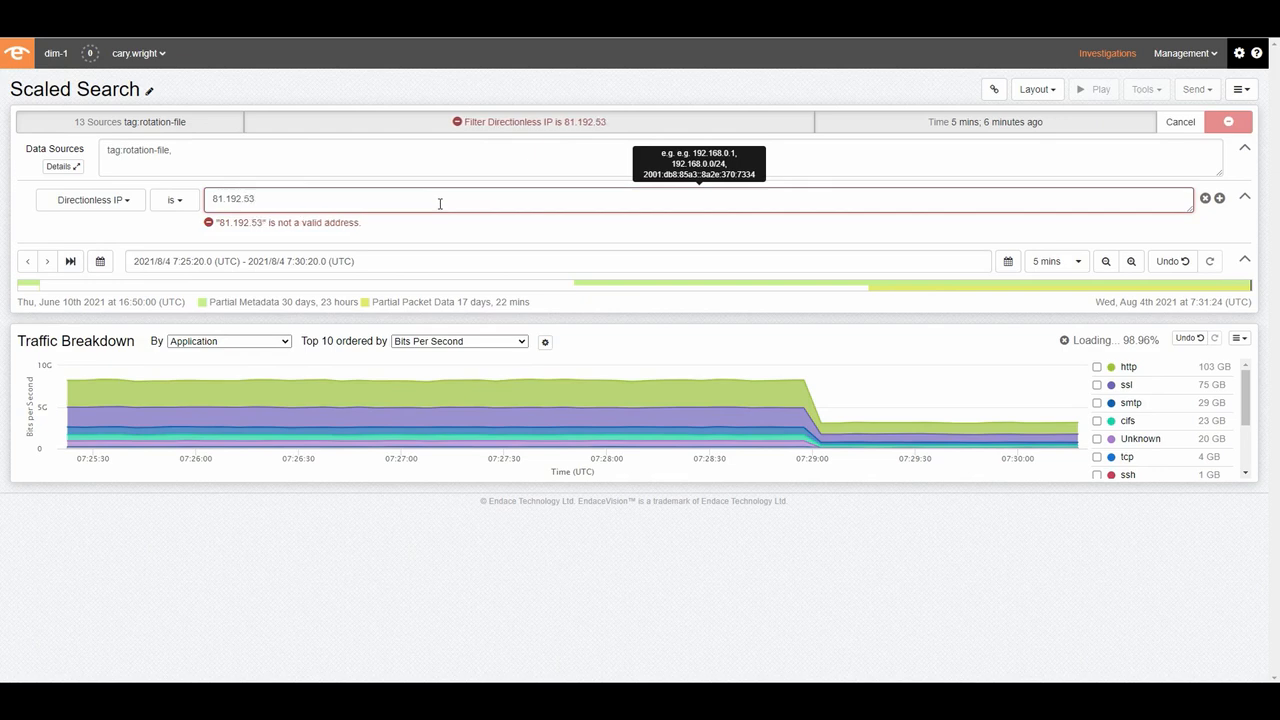
text(.)
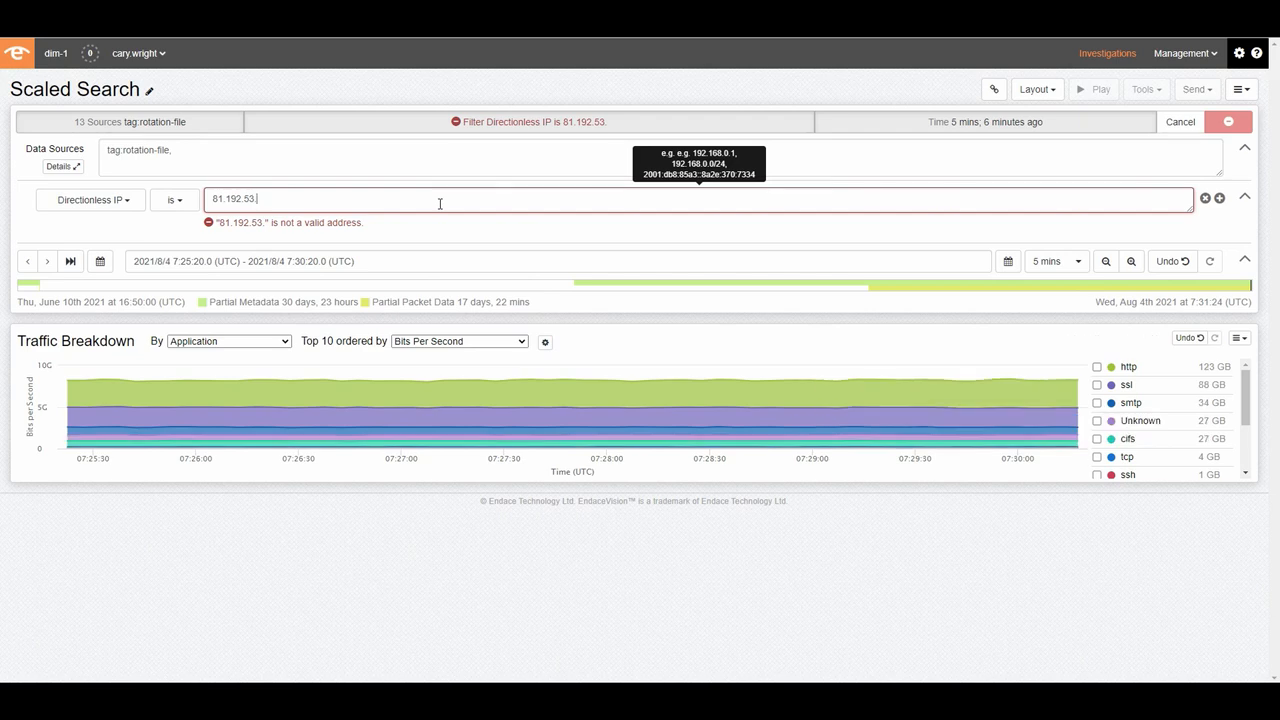
text(141)
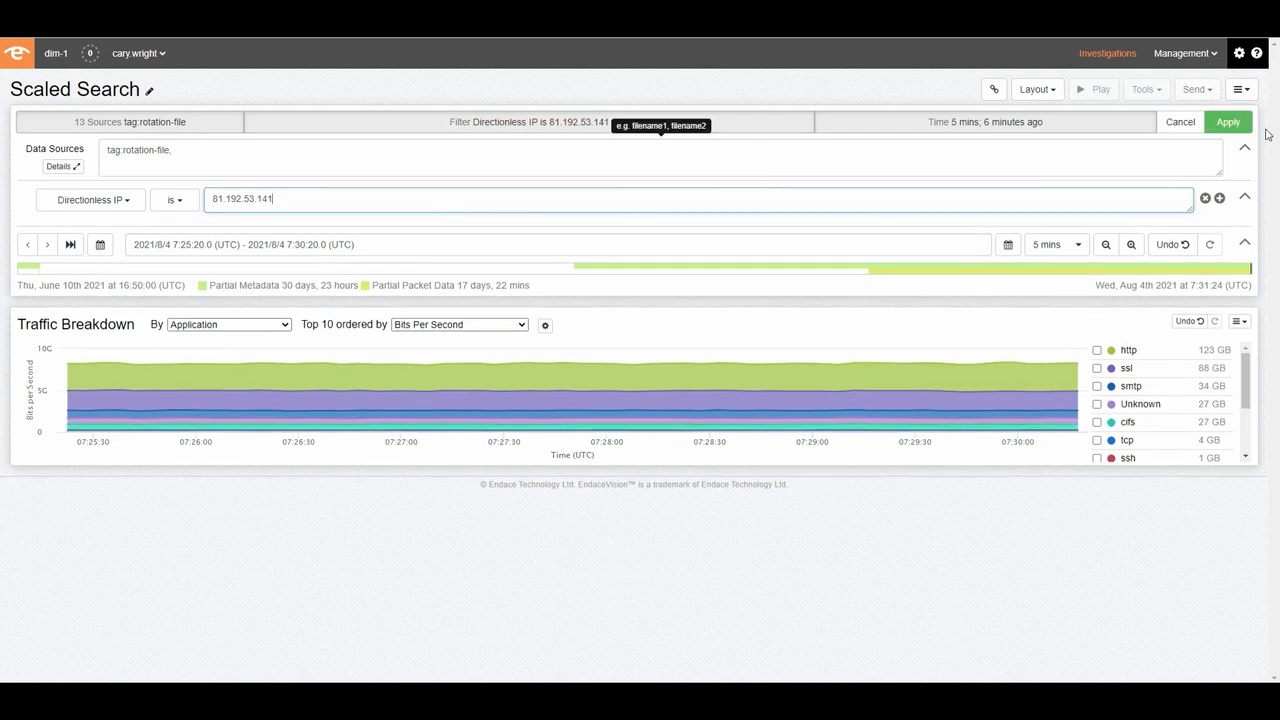
click(1230, 122)
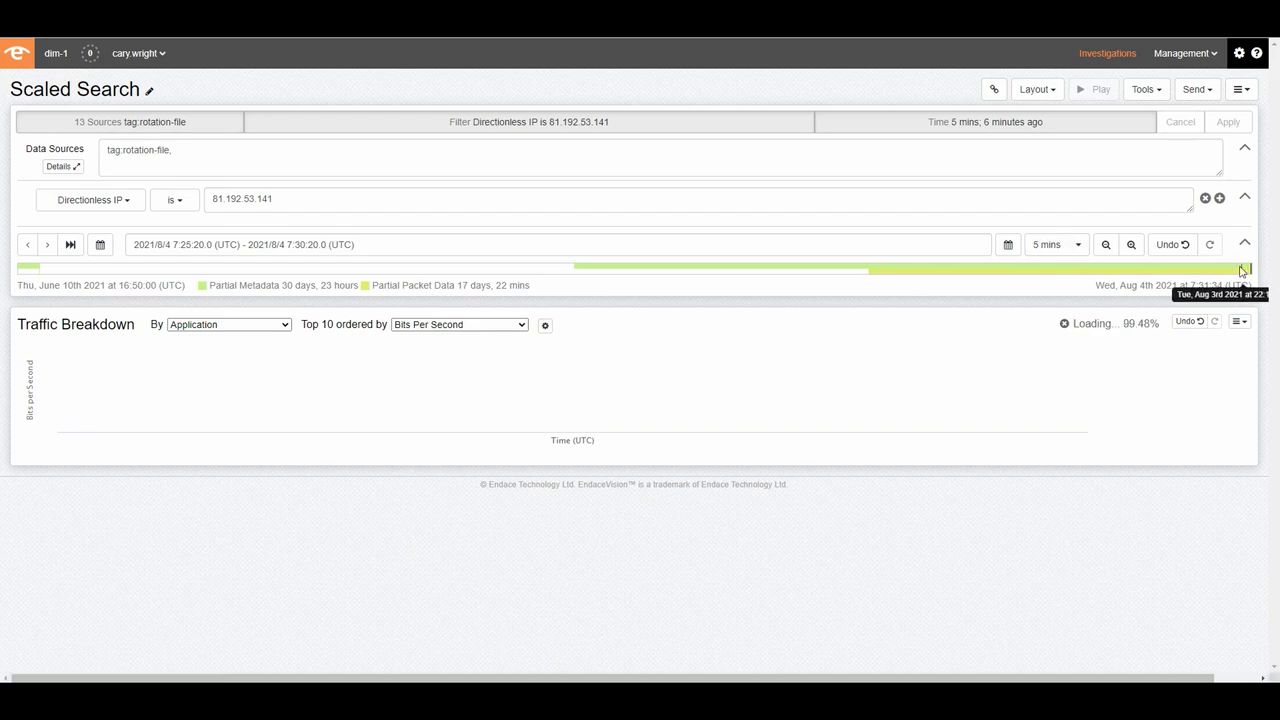
- Widen the time range on the timeline to about 14 days, from 20 July to 3 August 2021, and apply it
drag(1240, 268, 923, 269)
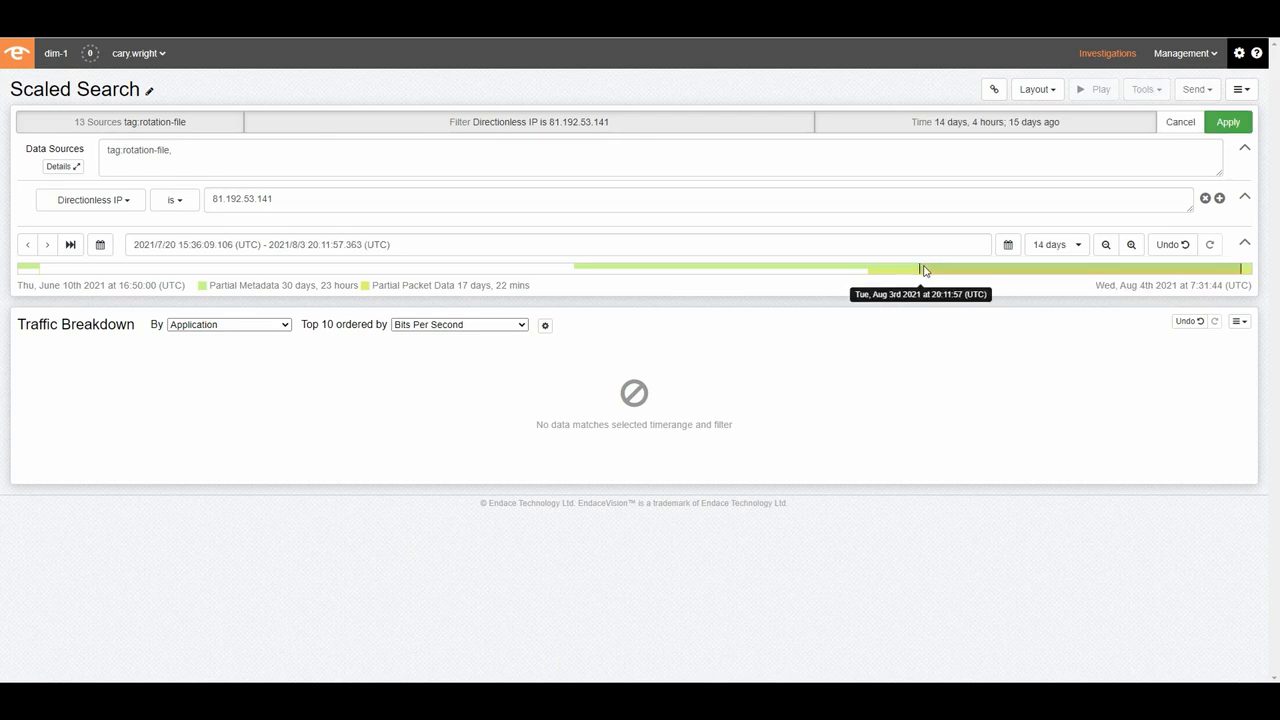
click(1228, 122)
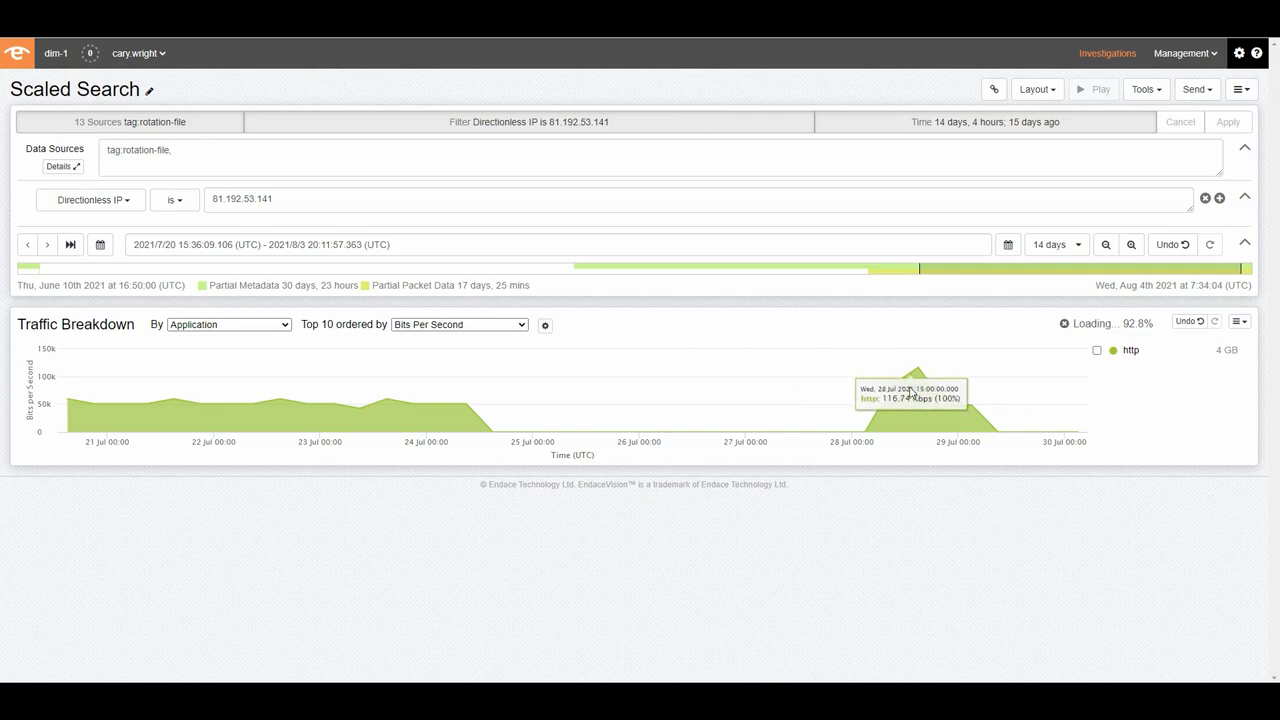
- Stop the chart loading and narrow the time range to the paired http spikes on 28 July 2021, about 12:23 to 13:07 UTC
click(1064, 323)
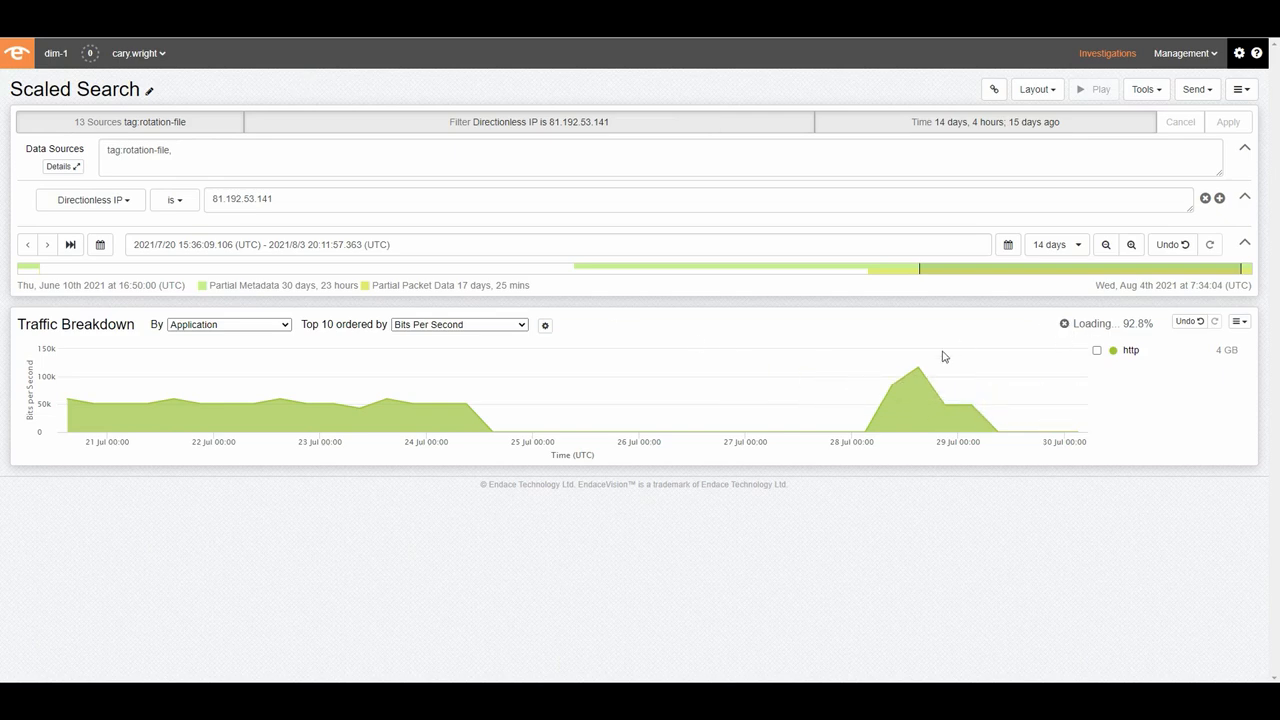
drag(888, 356, 951, 362)
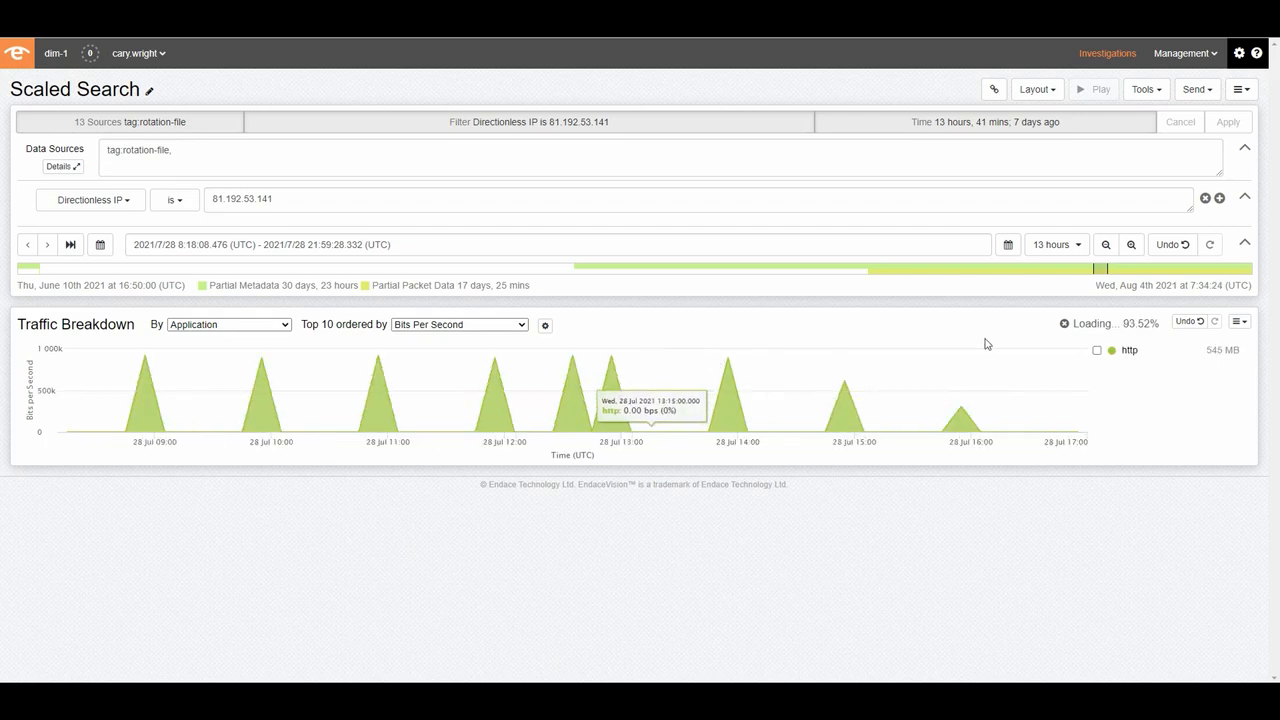
drag(550, 374, 636, 389)
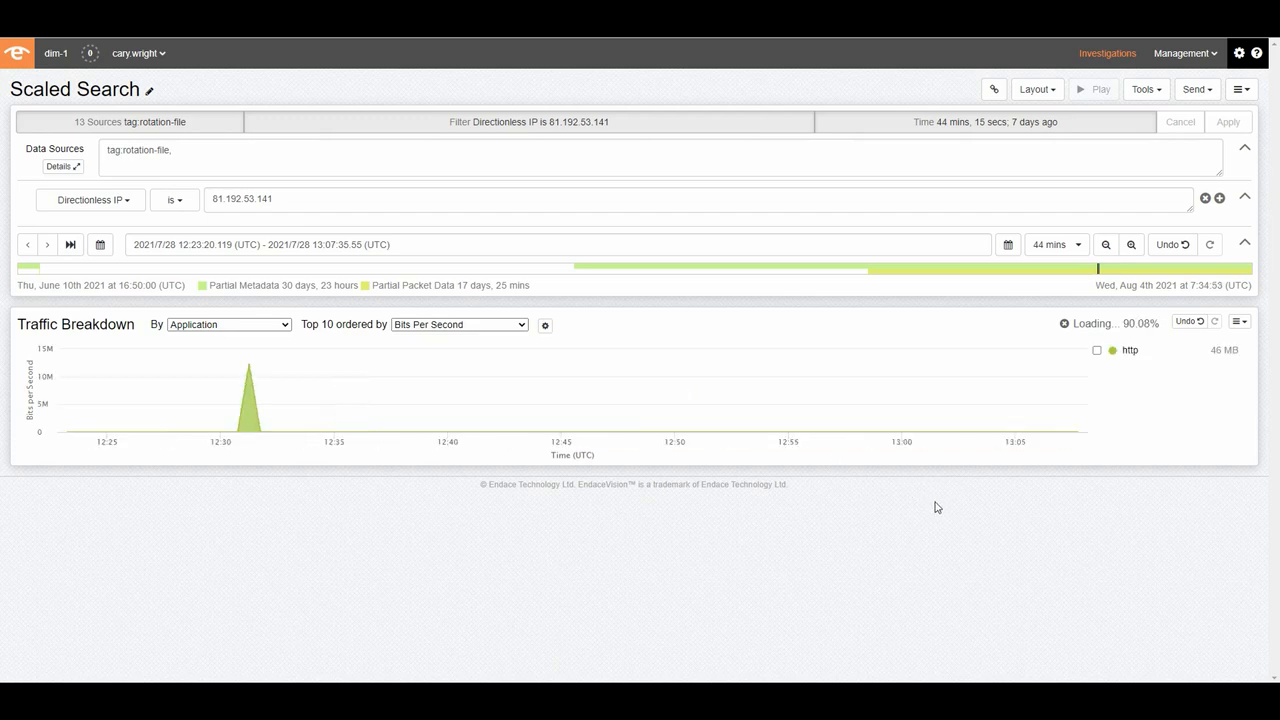
- Add a Conversations view for the filtered traffic and launch its packets in Wireshark
click(1143, 89)
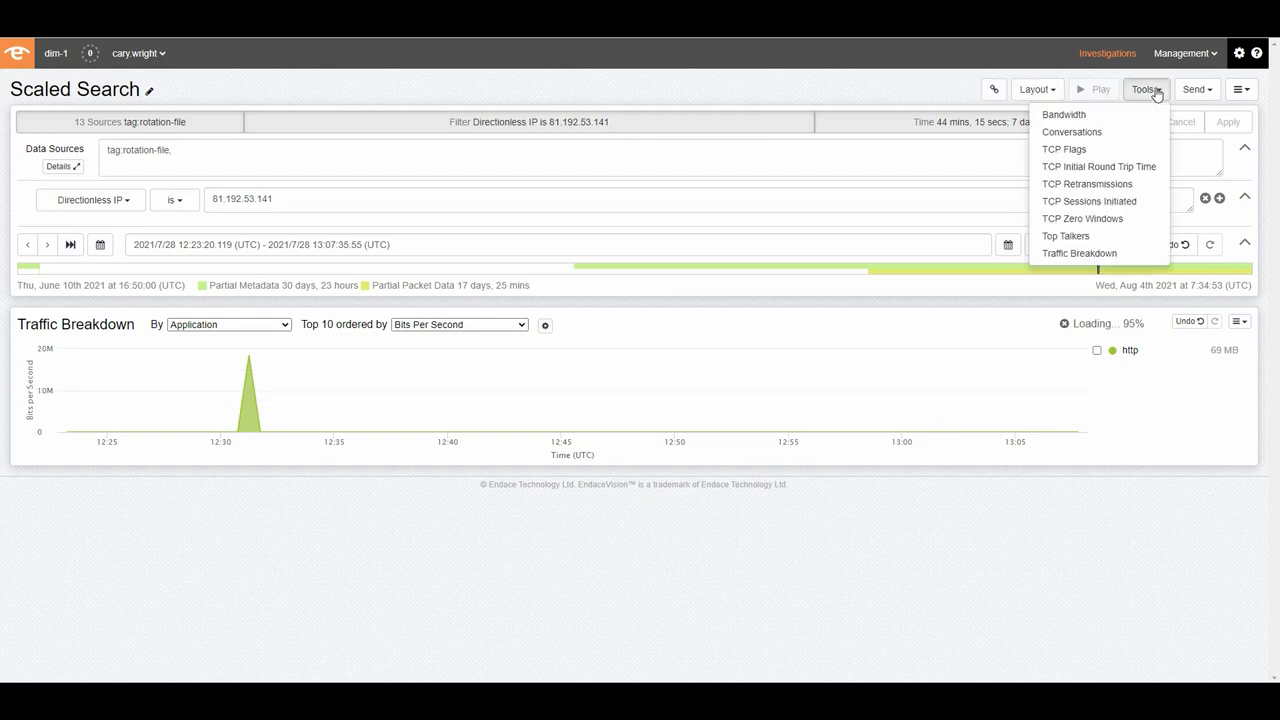
click(1094, 133)
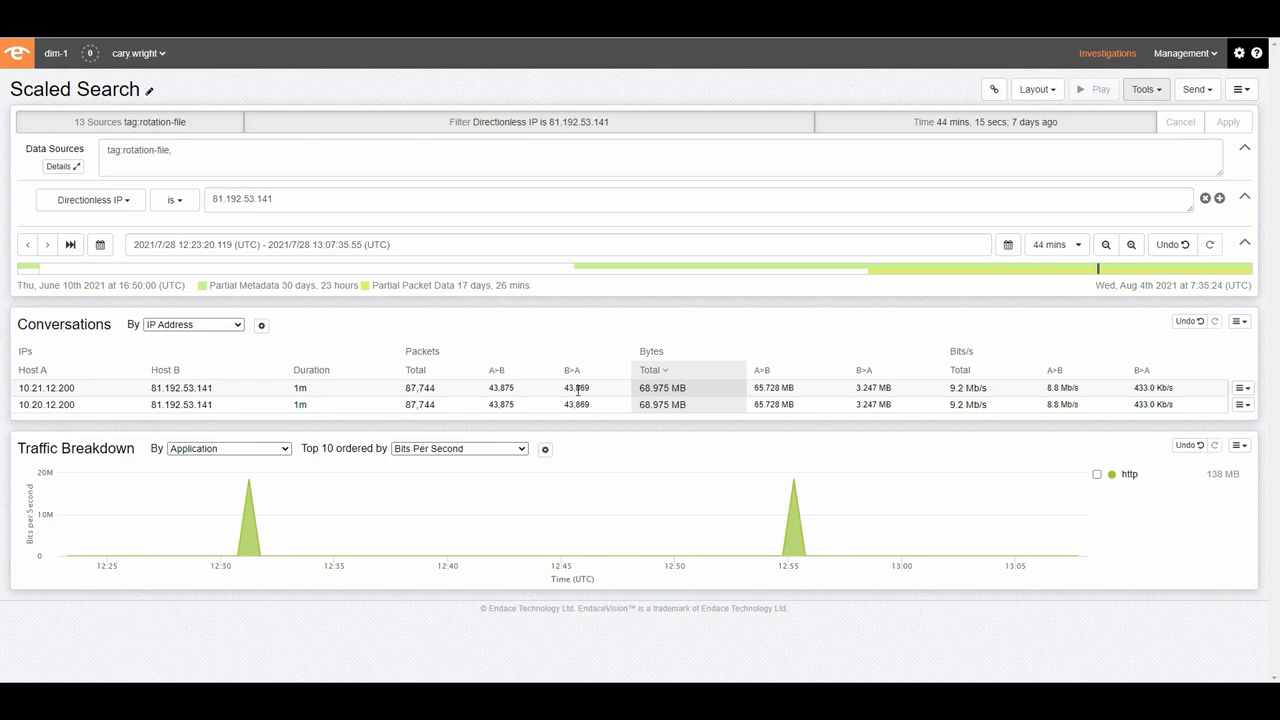
click(1205, 90)
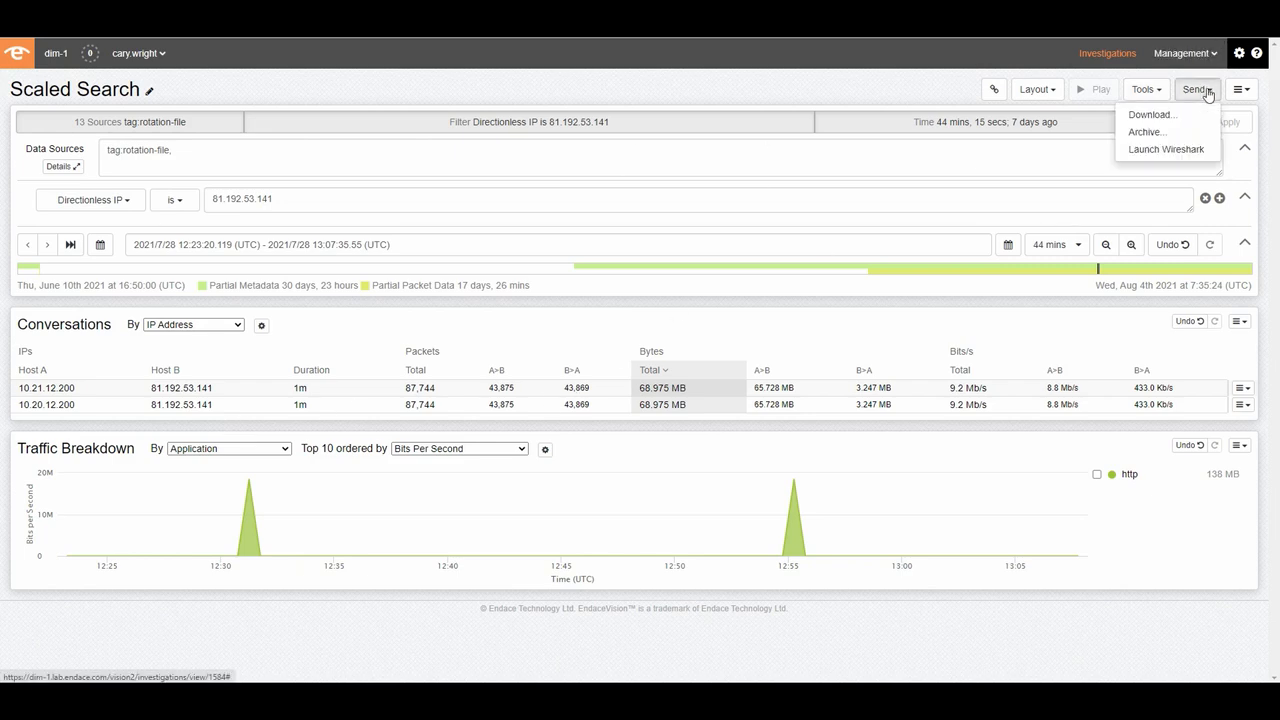
click(1167, 150)
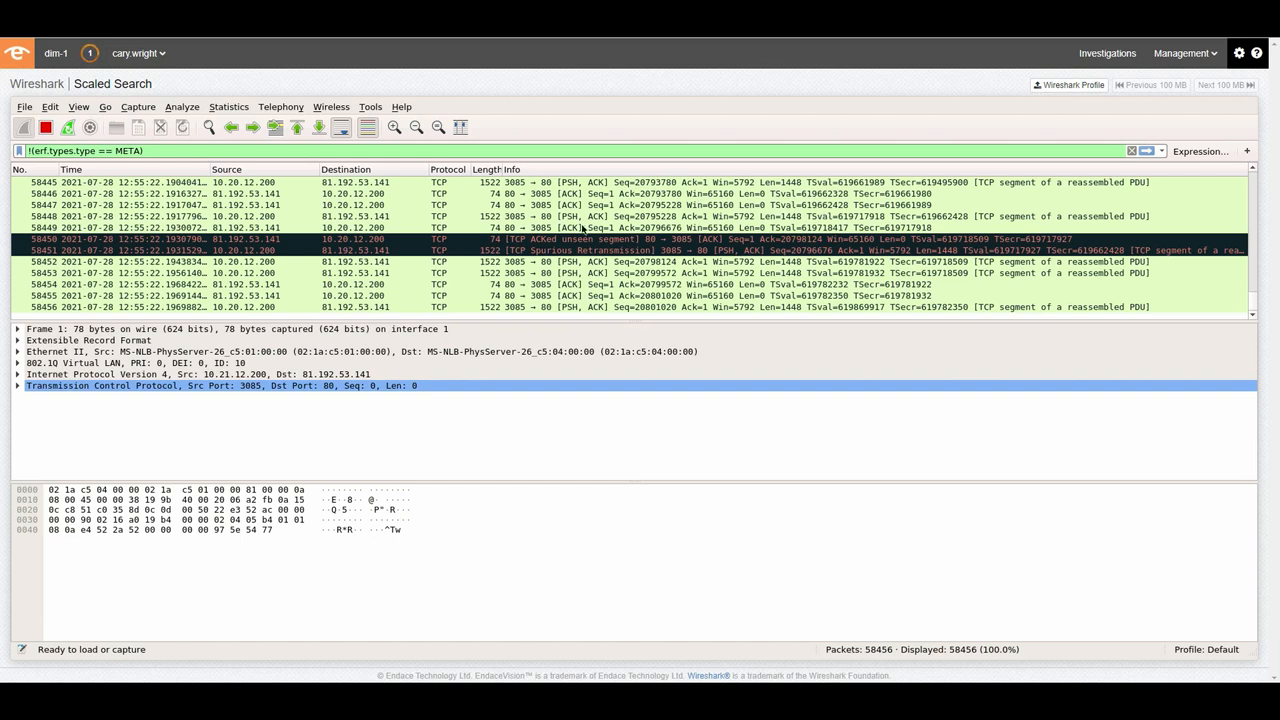
- Follow the TCP stream of a packet sent from 10.20.12.200 to 81.192.53.141 and highlight the transferred file name designpatent.xlsx
click(486, 218)
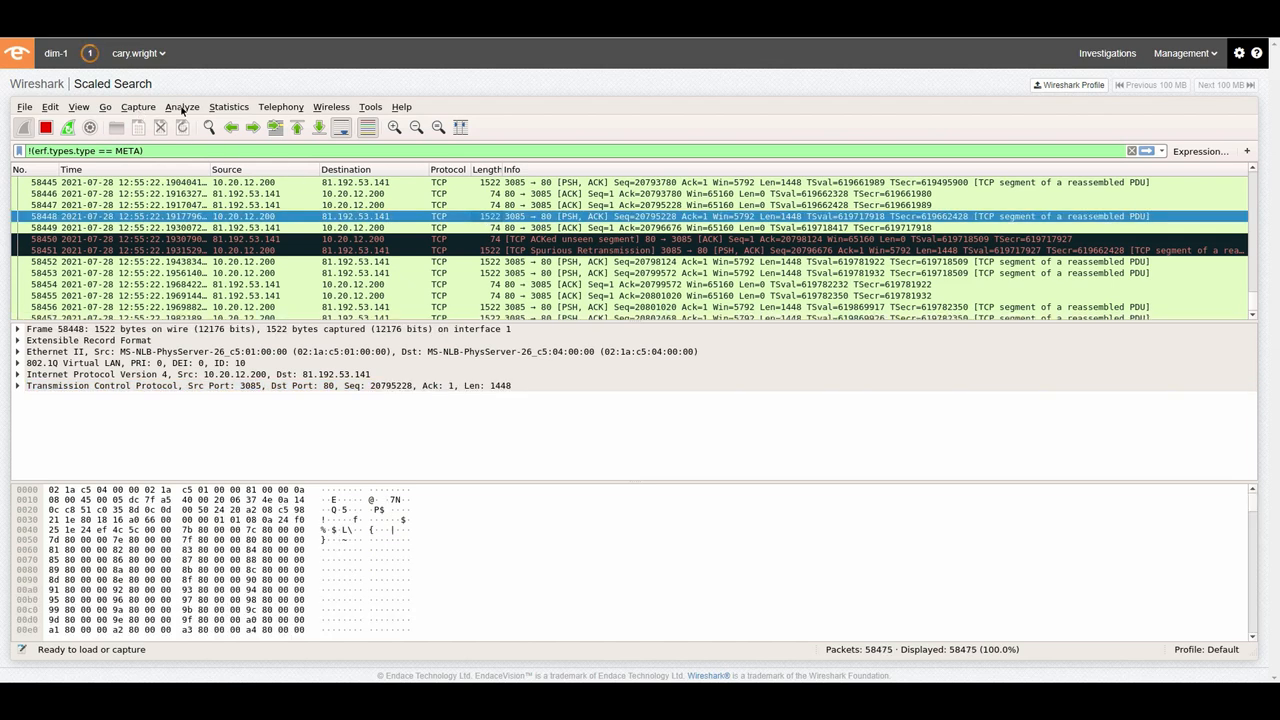
click(182, 107)
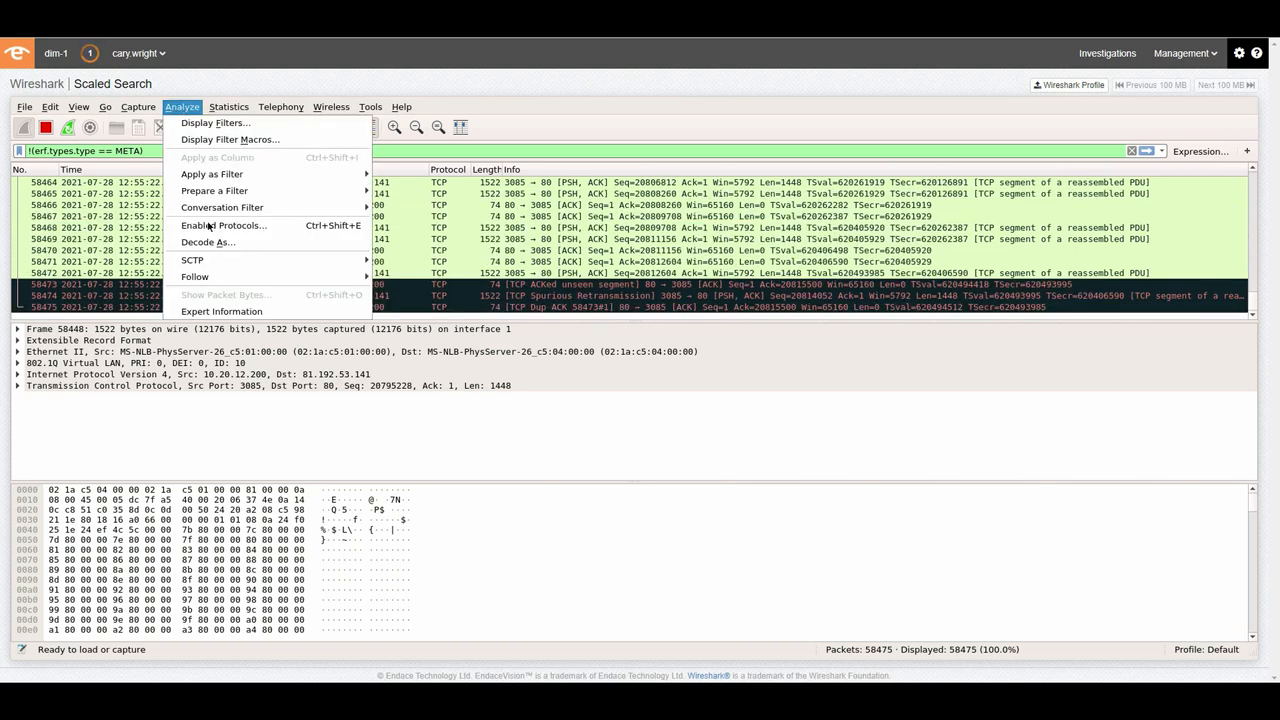
mouse_move(229, 279)
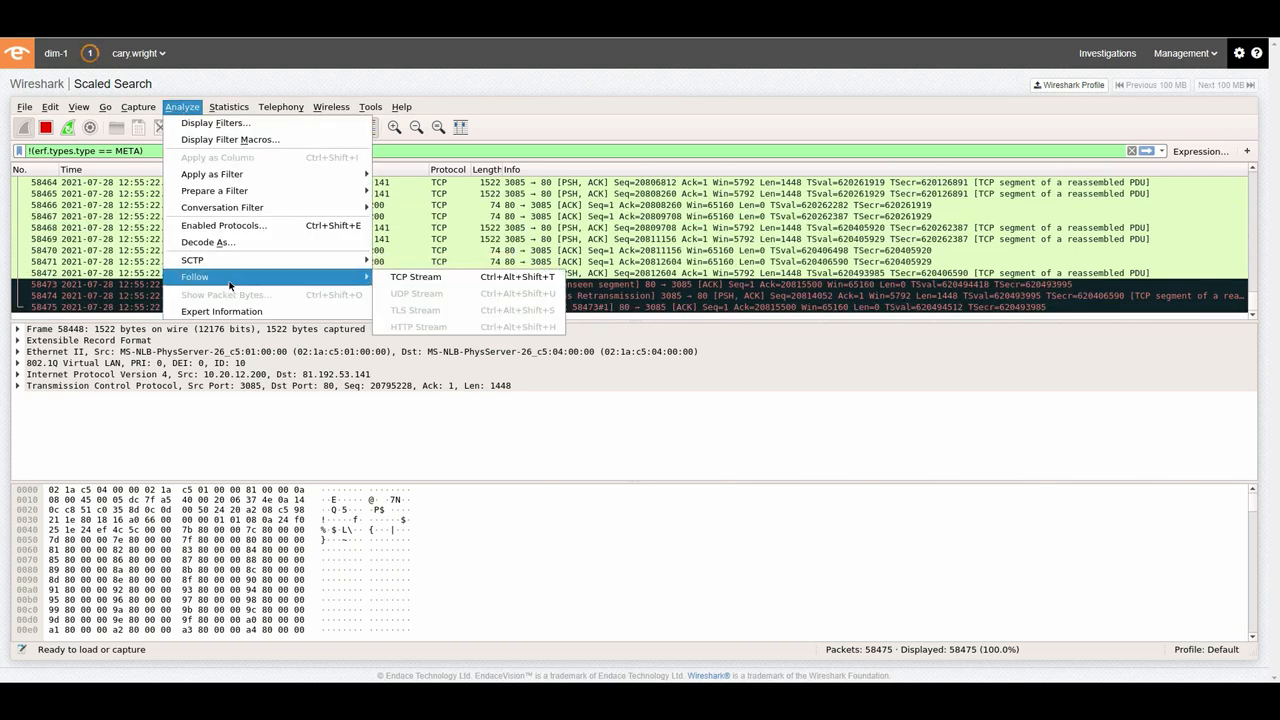
click(416, 276)
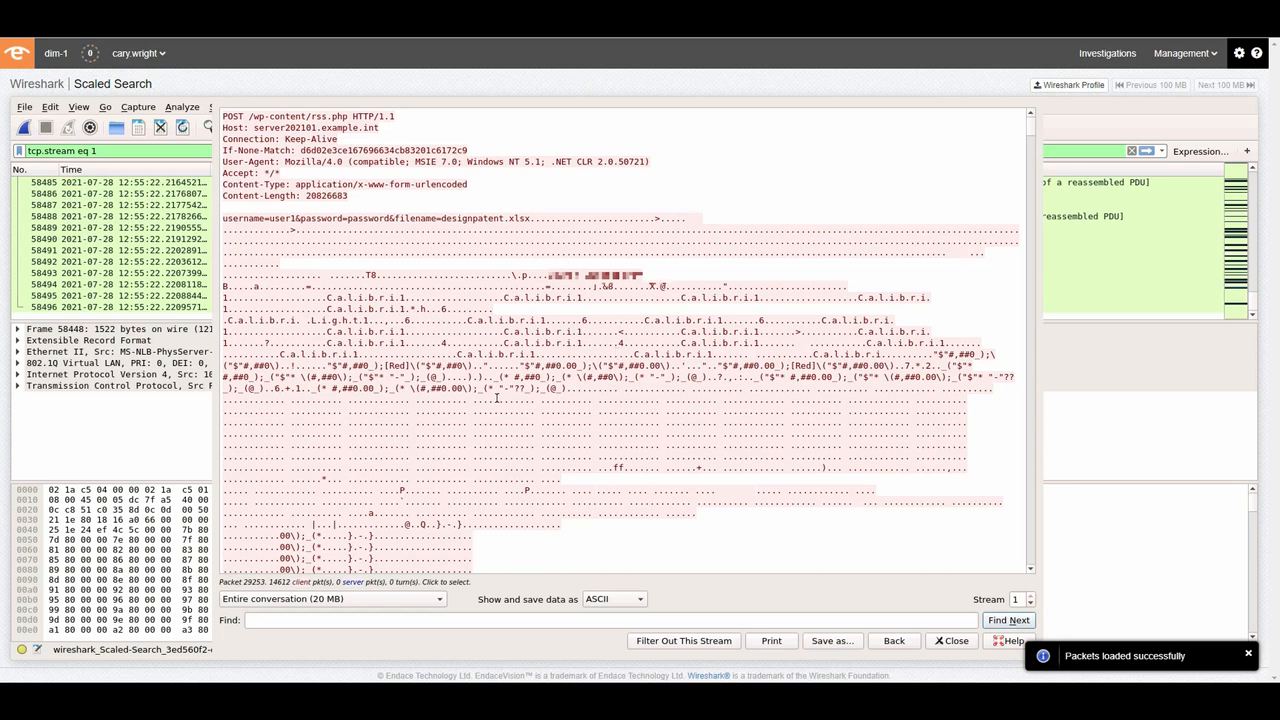
double_click(438, 218)
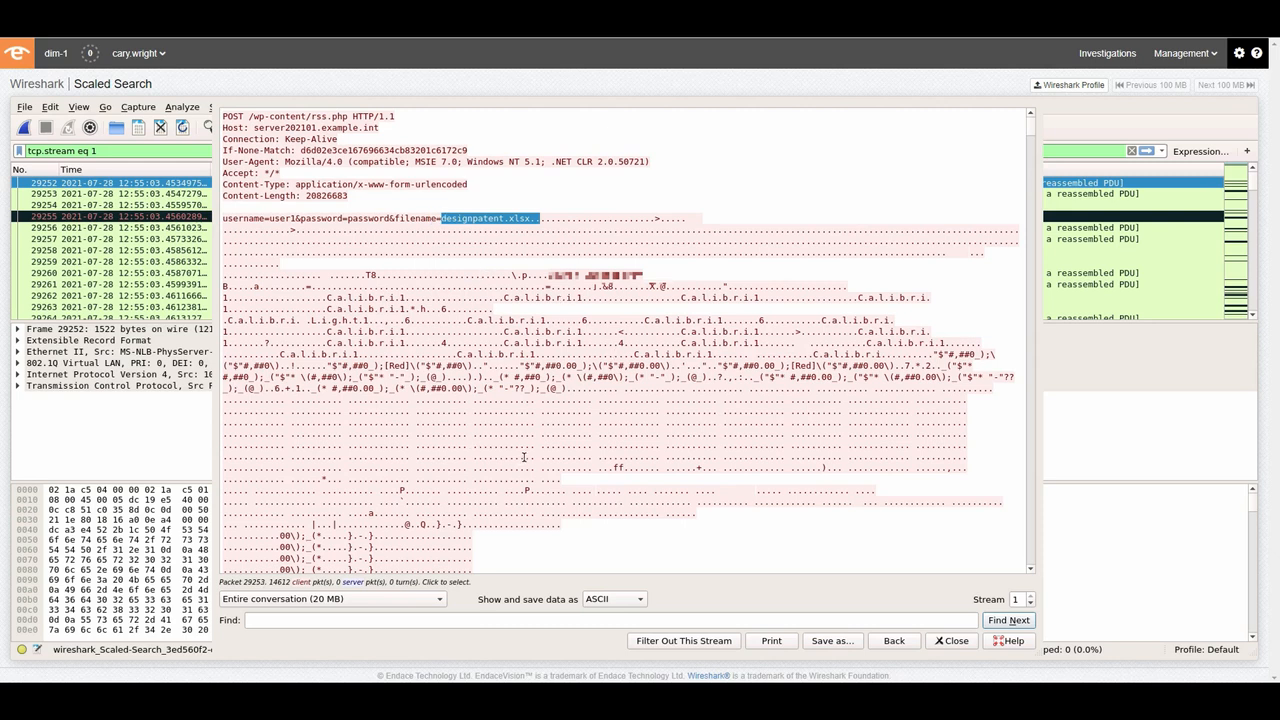
- Close the TCP stream view and download the filtered traffic of the Scaled Search investigation as a .pcap file named temp
click(949, 641)
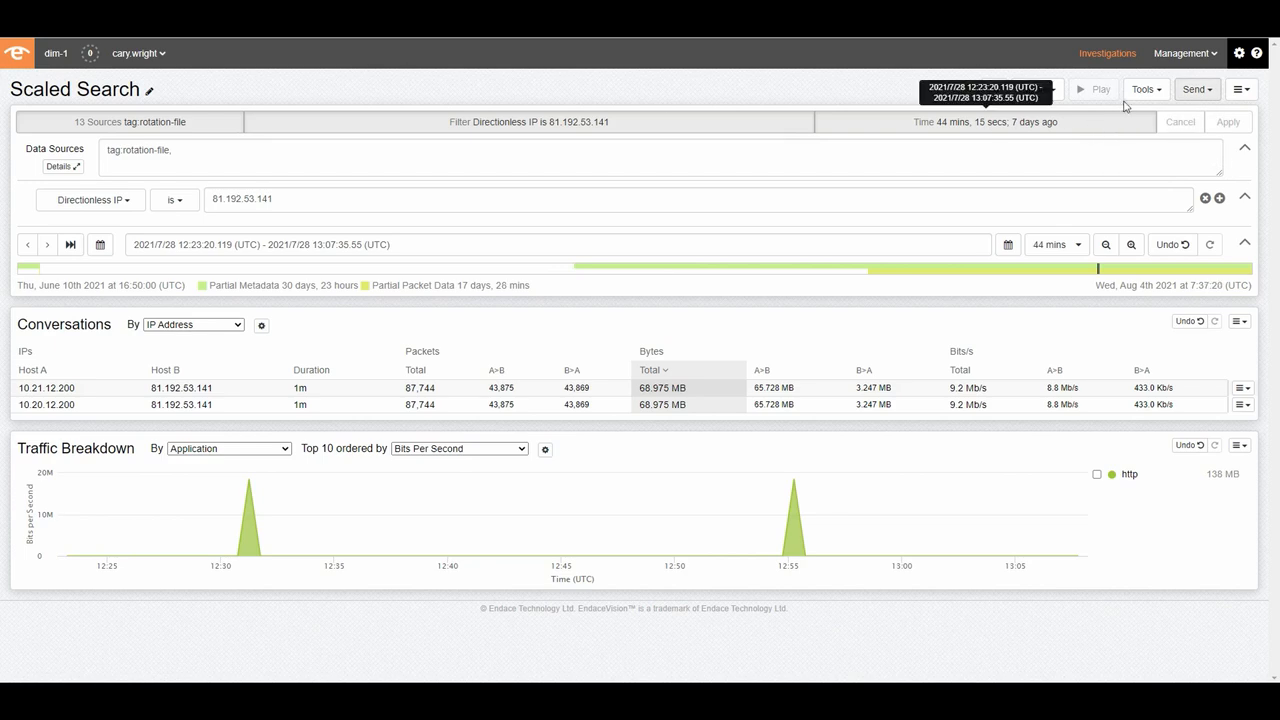
click(1206, 92)
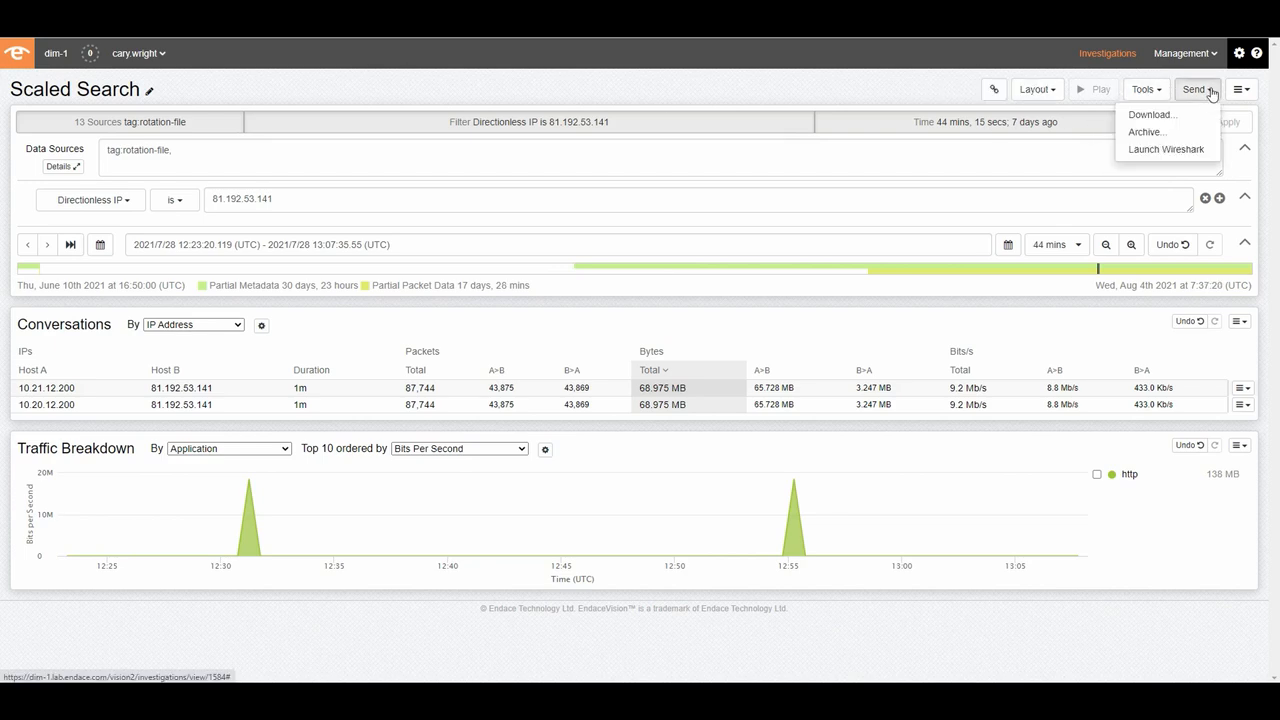
click(1150, 115)
click(585, 124)
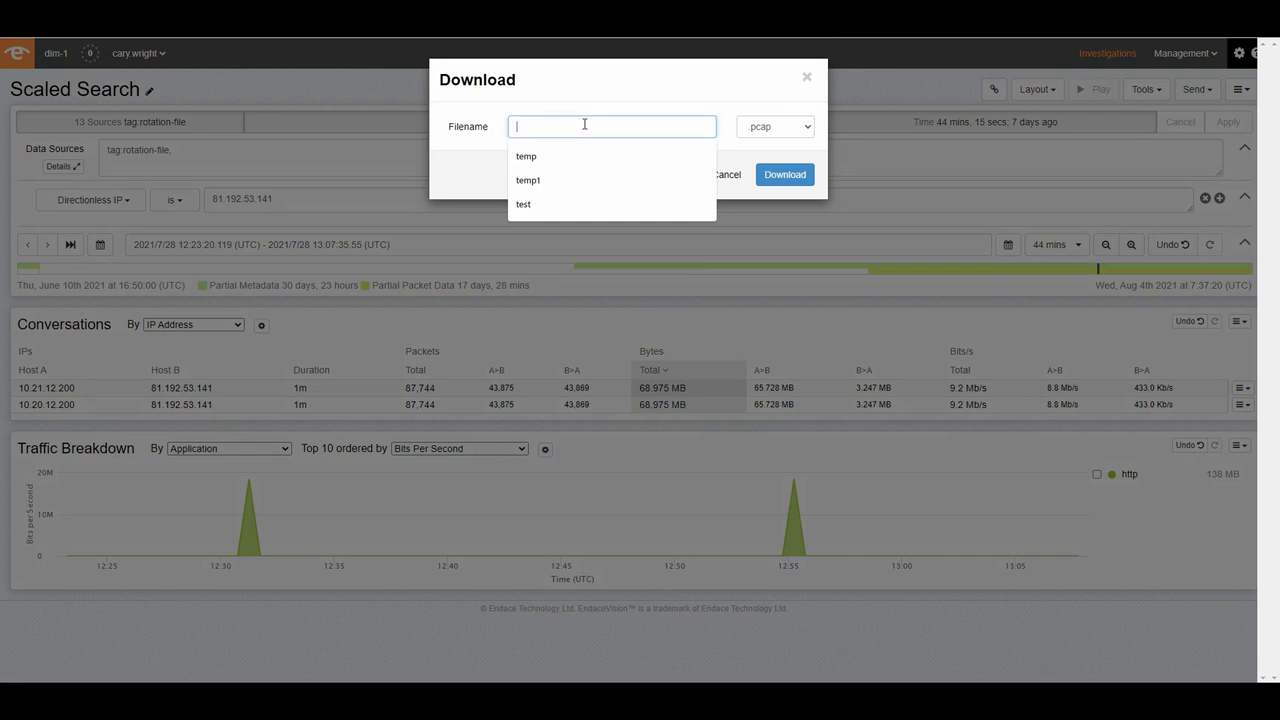
click(548, 157)
click(787, 176)
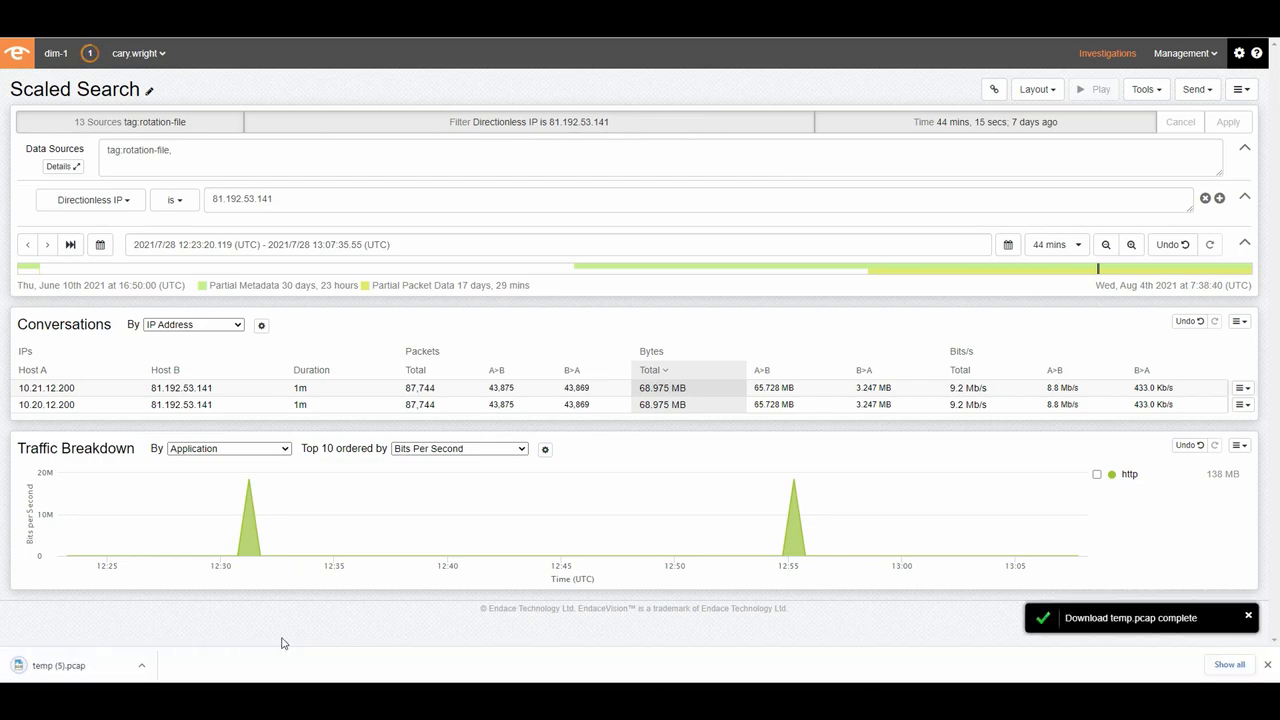
- Open the downloaded temp (5).pcap in desktop Wireshark, inspect the TCP stream of the first packet, and close Wireshark
click(97, 669)
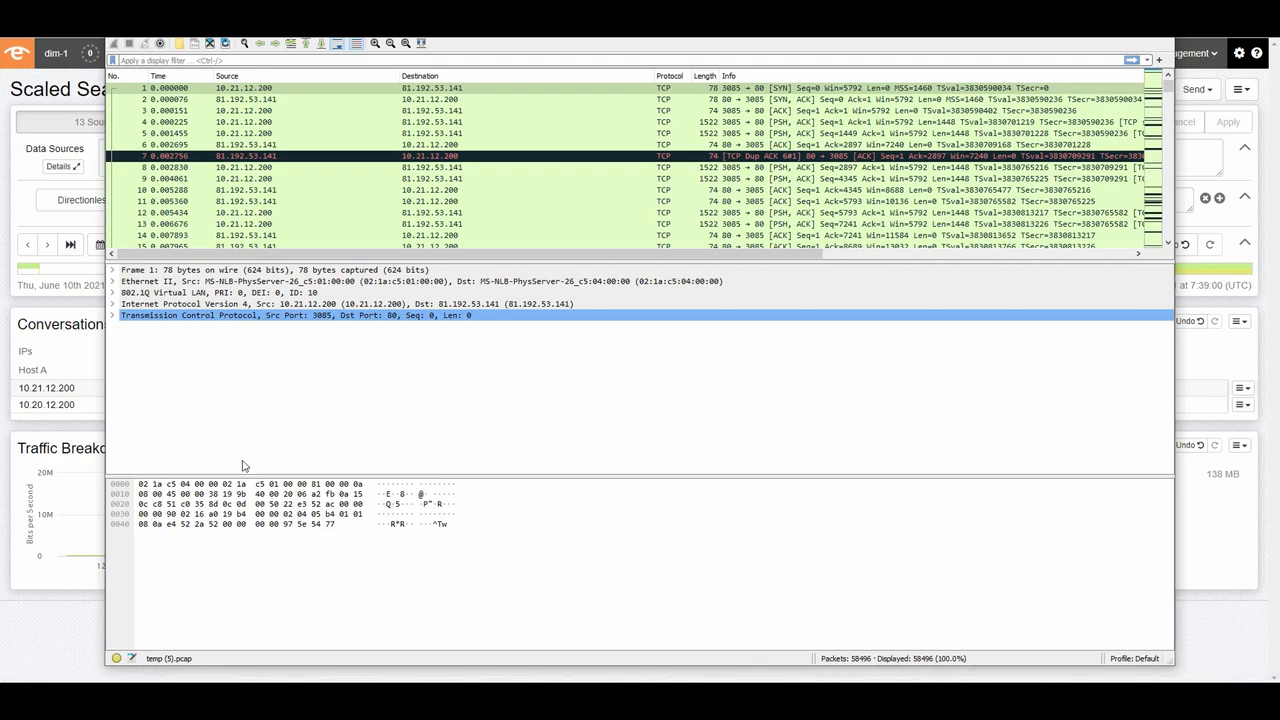
click(258, 42)
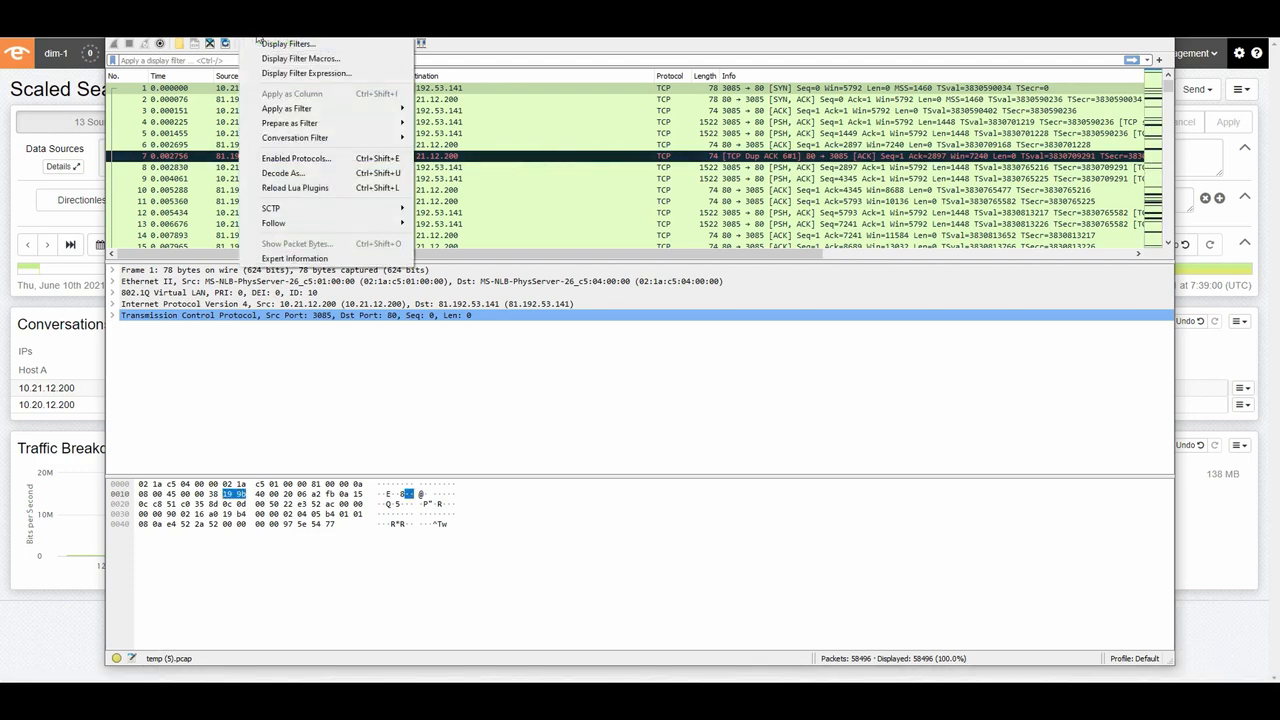
mouse_move(296, 224)
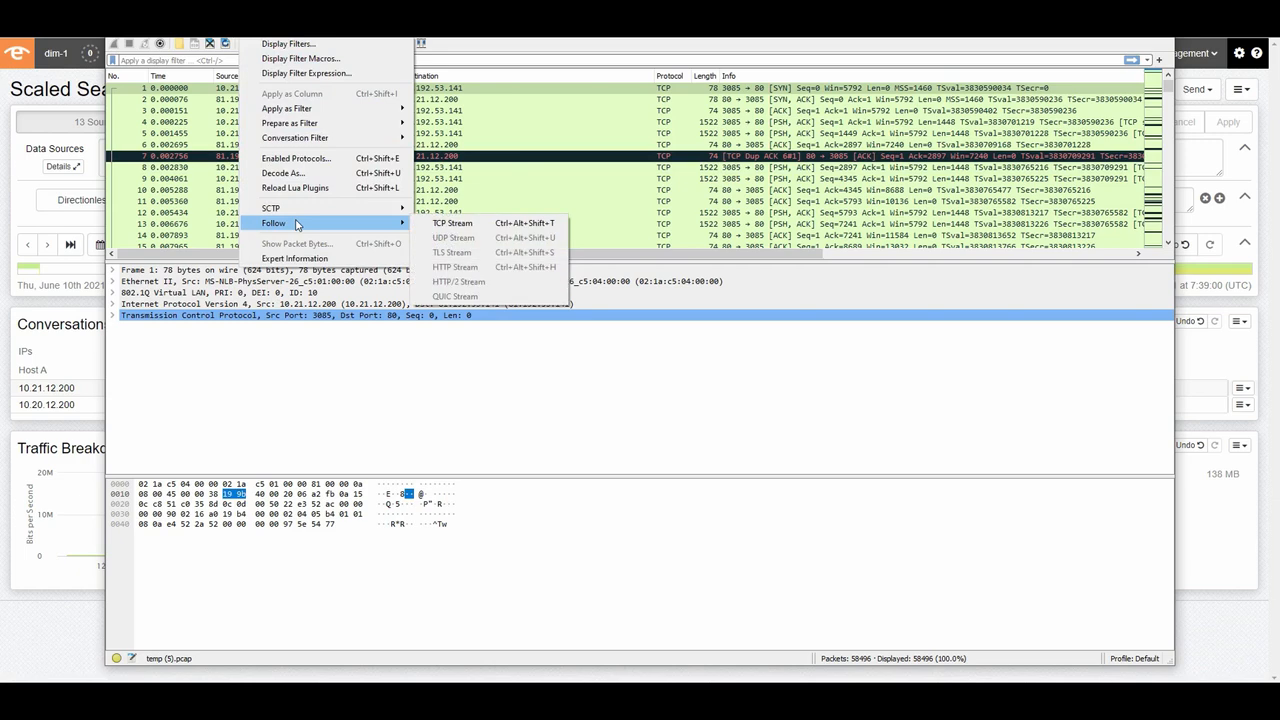
click(455, 224)
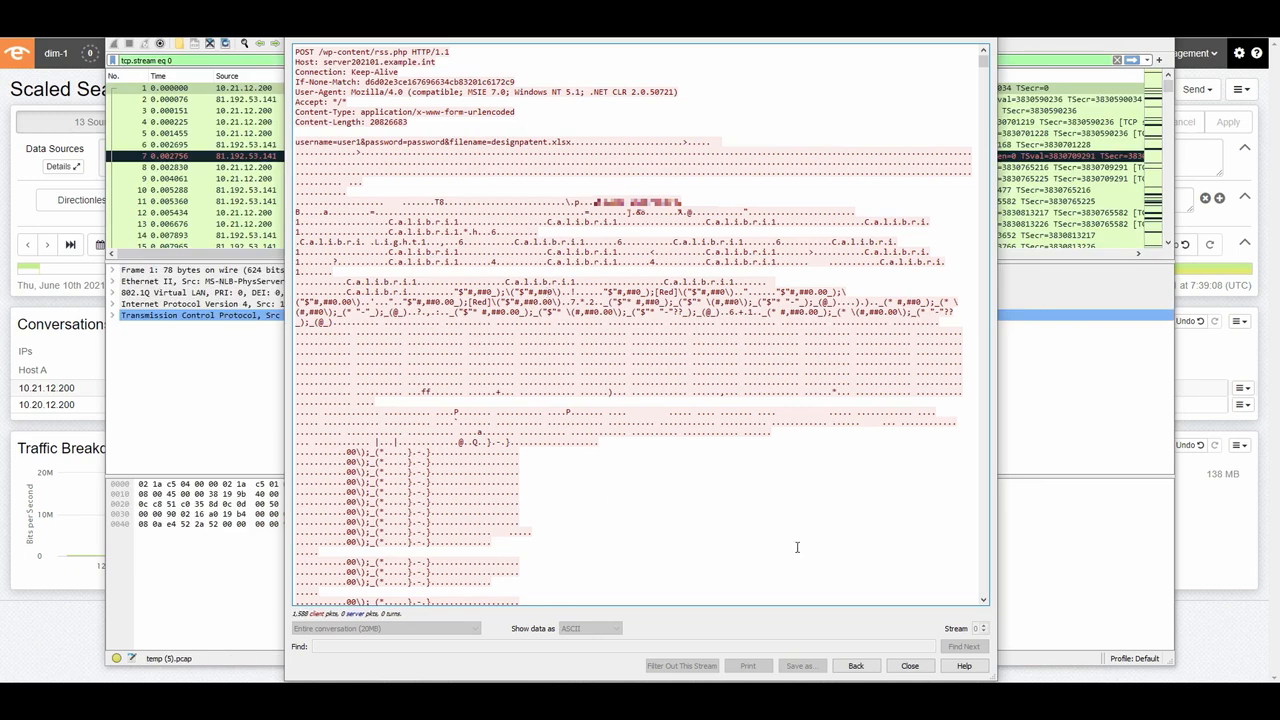
click(910, 666)
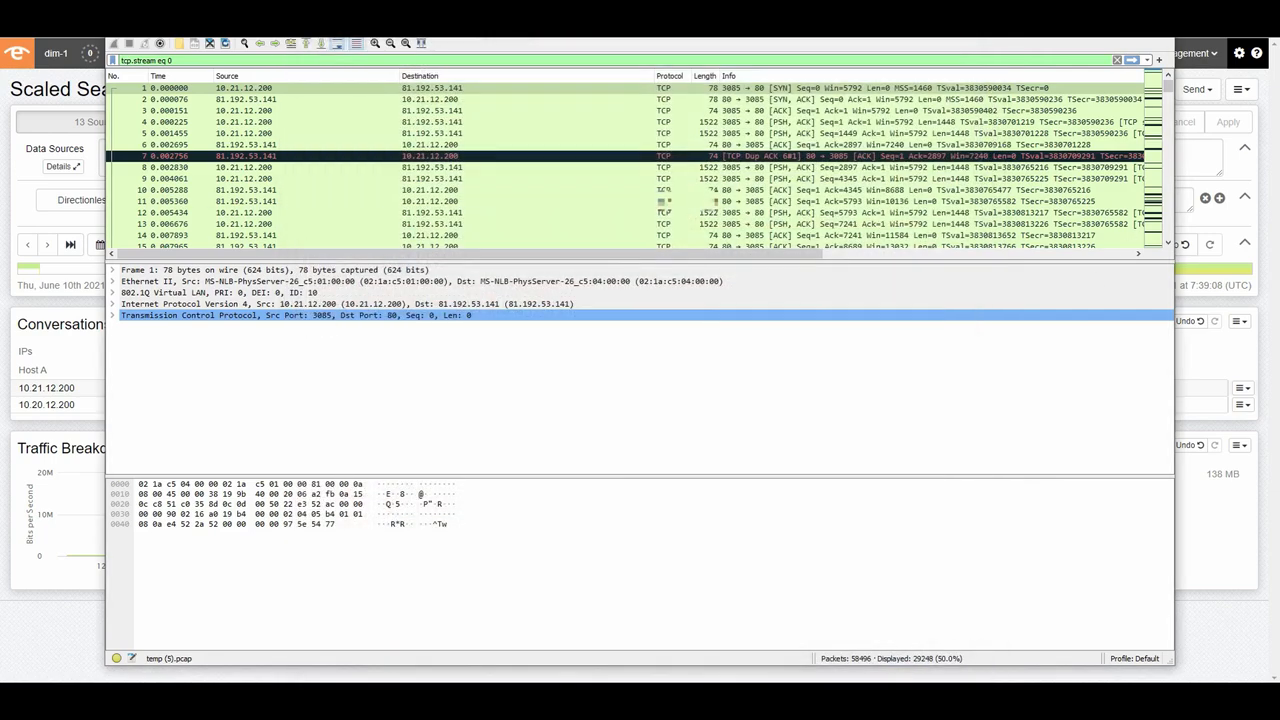
click(1159, 16)
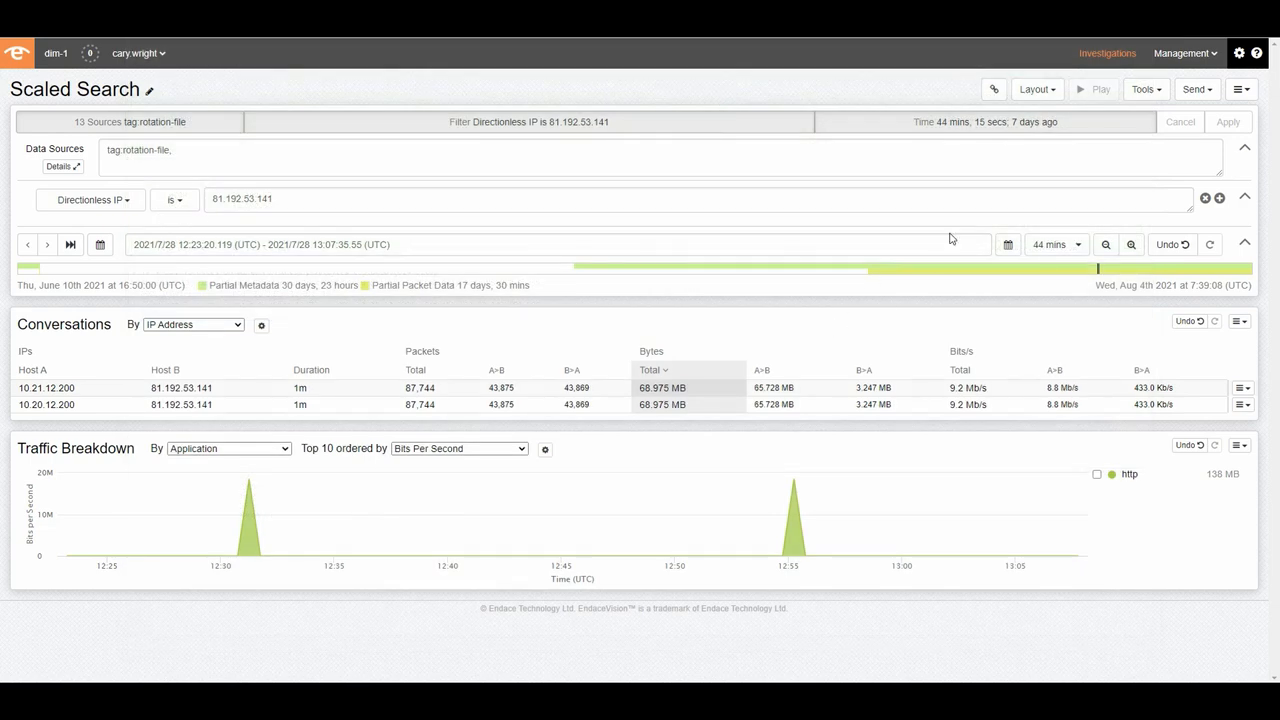